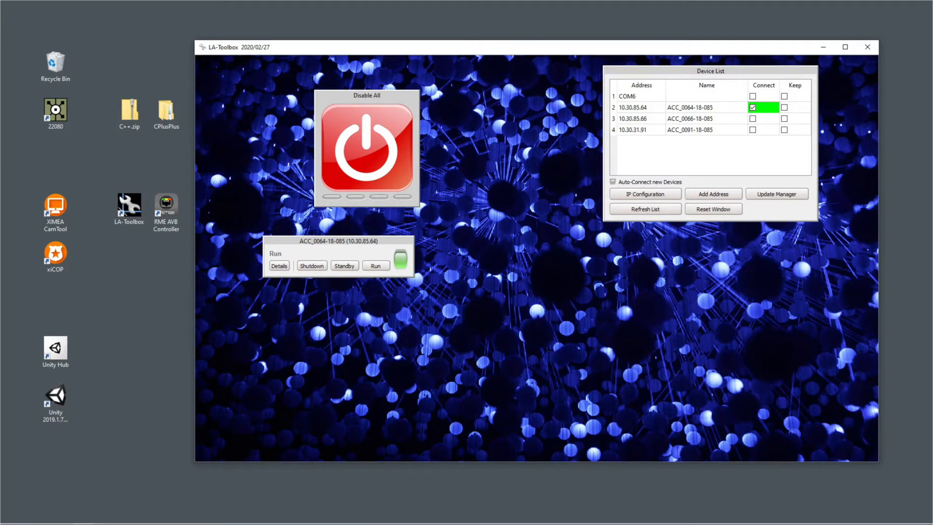
Connect the ACC_0066-18-085 and ACC_0091-18-085 projectors and move the ACC_0064-18-085 control box out of the stack.
left_click(753, 118)
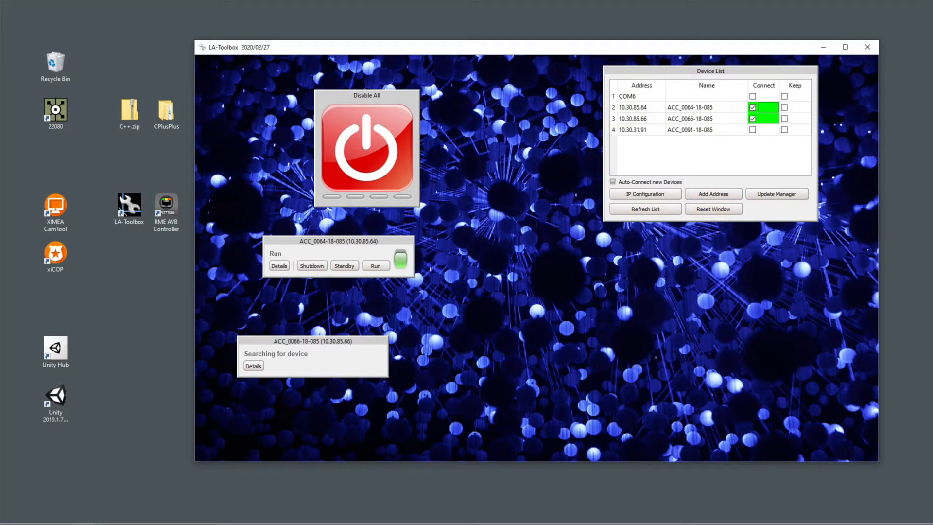
left_click(752, 130)
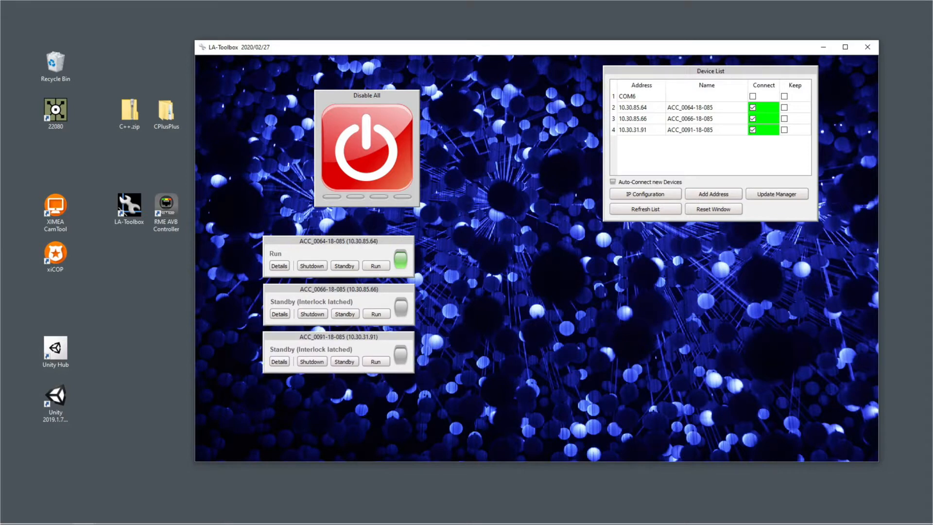
left_click_drag(339, 241, 501, 290)
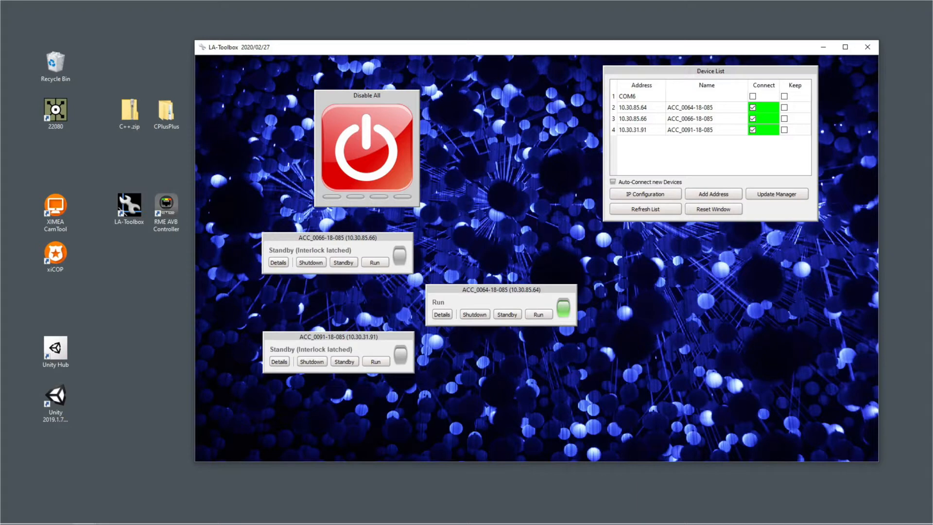
Set ACC_0066-18-085 to Run, open its details, and review its main, safety, AVB and projection settings.
left_click(375, 262)
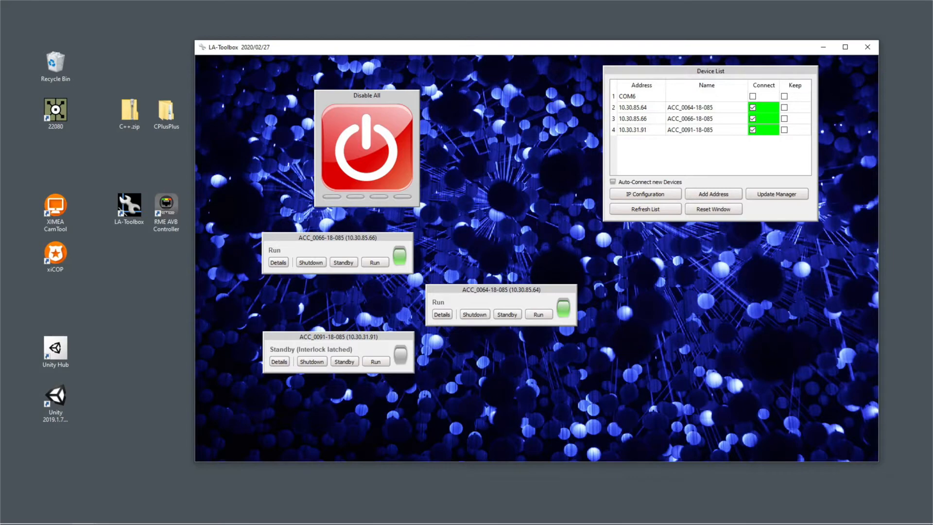
left_click(278, 262)
left_click(151, 144)
left_click(115, 144)
left_click(190, 145)
left_click(151, 145)
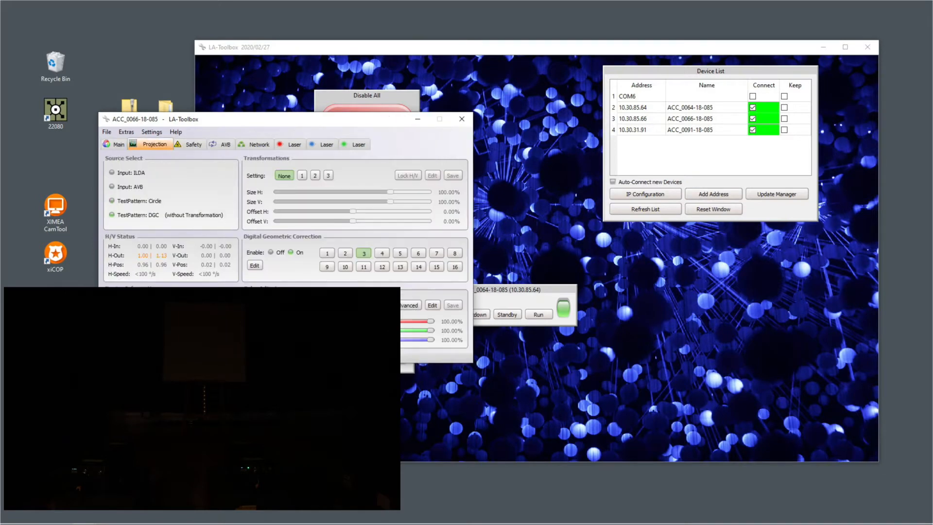
left_click(222, 144)
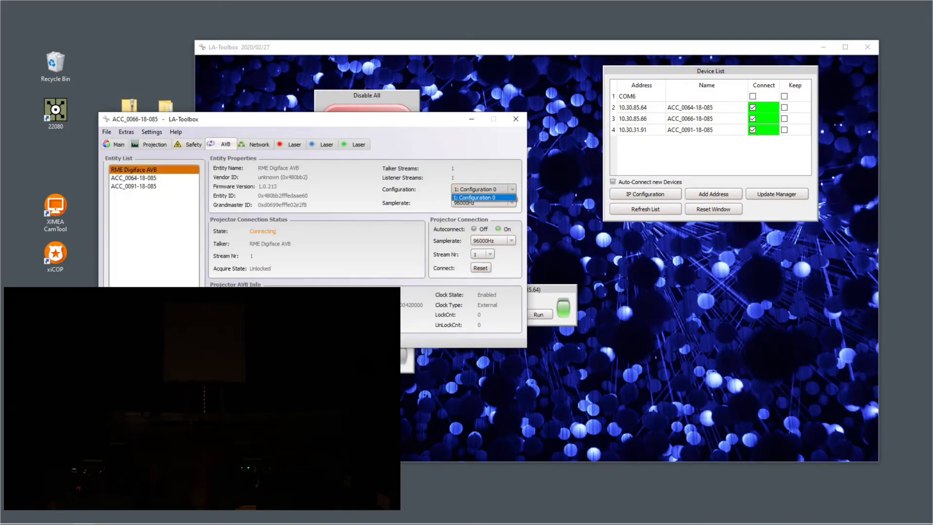
left_click(190, 144)
left_click(151, 144)
Project the DGC test pattern with geometric correction 1 and roughly place its four output corners to fit the board.
left_click(112, 215)
left_click(327, 253)
left_click(255, 266)
left_click_drag(503, 161, 551, 201)
left_click_drag(699, 161, 608, 199)
left_click_drag(700, 358, 606, 258)
left_click_drag(504, 358, 539, 258)
Adjust the four output corners of ACC_0066-18-085 in Fine mode and save the geometric correction.
left_click(568, 131)
left_click_drag(551, 202, 551, 201)
left_click_drag(540, 258, 540, 258)
left_click_drag(606, 258, 607, 258)
left_click(609, 199)
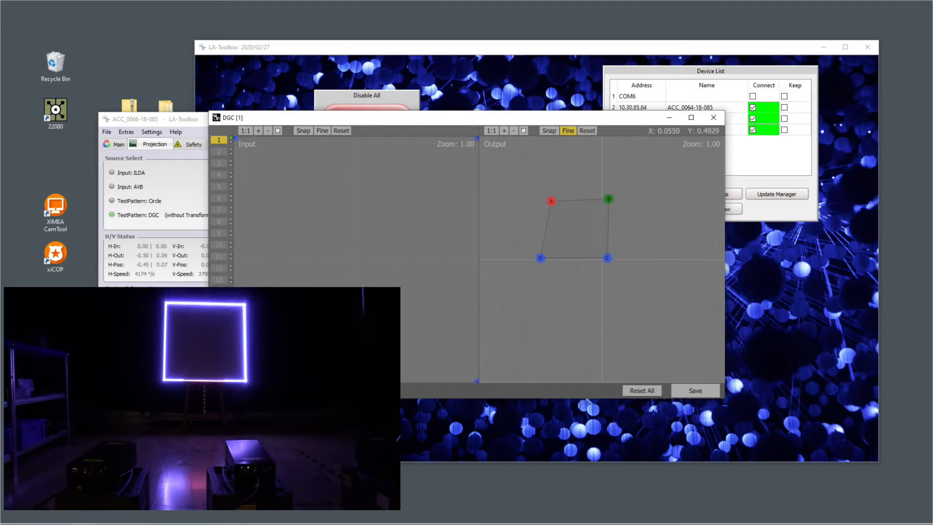
left_click(695, 391)
Try the circle and DGC test patterns, set the source of ACC_0066-18-085 to Input: AVB, and close its details.
left_click(112, 201)
left_click(111, 214)
left_click(112, 187)
left_click(221, 145)
left_click(462, 119)
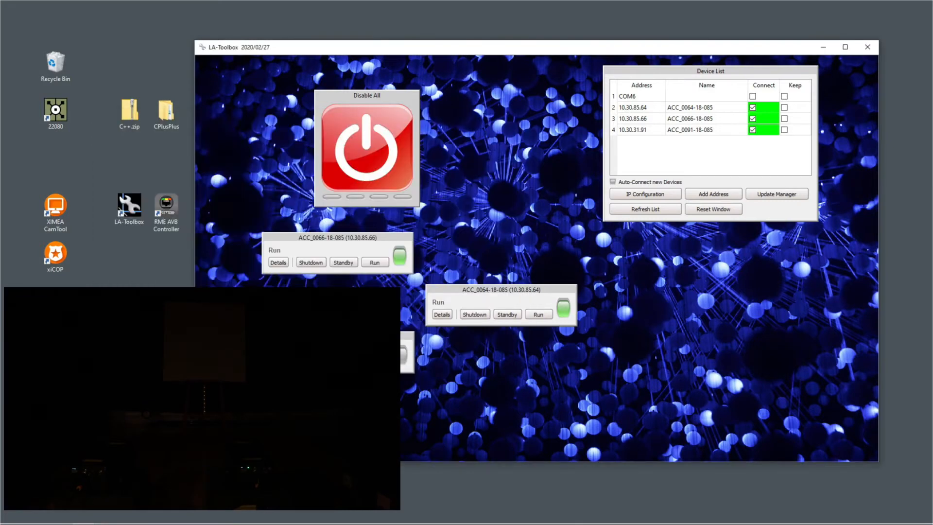
Project the DGC test pattern on ACC_0091-18-085 and roughly fit the output corners of correction 1 to the board.
left_click(279, 361)
left_click_drag(131, 102, 249, 82)
left_click(270, 106)
left_click(229, 177)
left_click(371, 227)
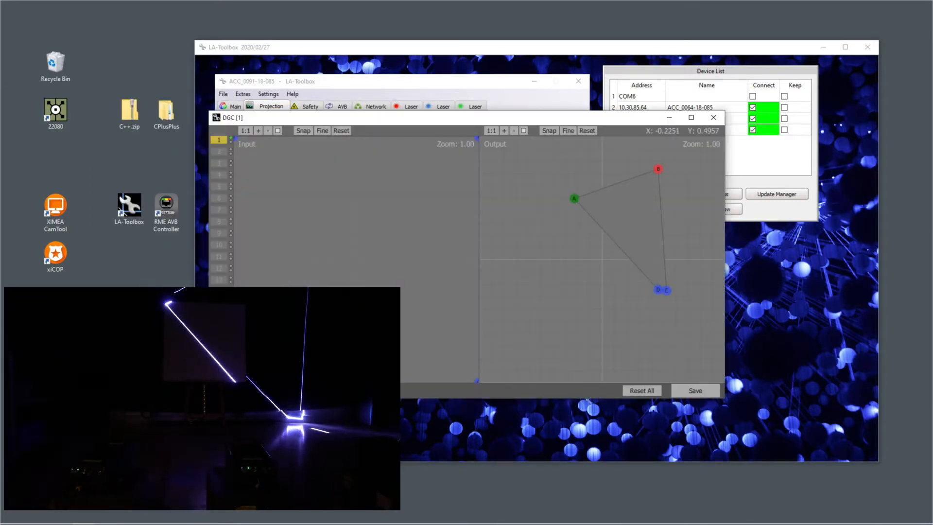
left_click_drag(626, 200, 630, 202)
left_click_drag(658, 290, 638, 256)
Adjust the output corners of ACC_0091-18-085 in Fine mode, save the correction, and close its windows.
left_click(568, 131)
left_click_drag(631, 203, 631, 202)
left_click_drag(575, 197, 574, 197)
left_click_drag(571, 255, 570, 254)
left_click(695, 390)
left_click(713, 117)
left_click(579, 81)
Stack the control boxes in the order ACC_0091, ACC_0064, ACC_0066 and open the details of ACC_0091-18-085.
left_click_drag(339, 336, 500, 243)
left_click_drag(339, 286, 502, 290)
left_click_drag(338, 236, 502, 337)
left_click(440, 268)
left_click_drag(272, 72, 112, 67)
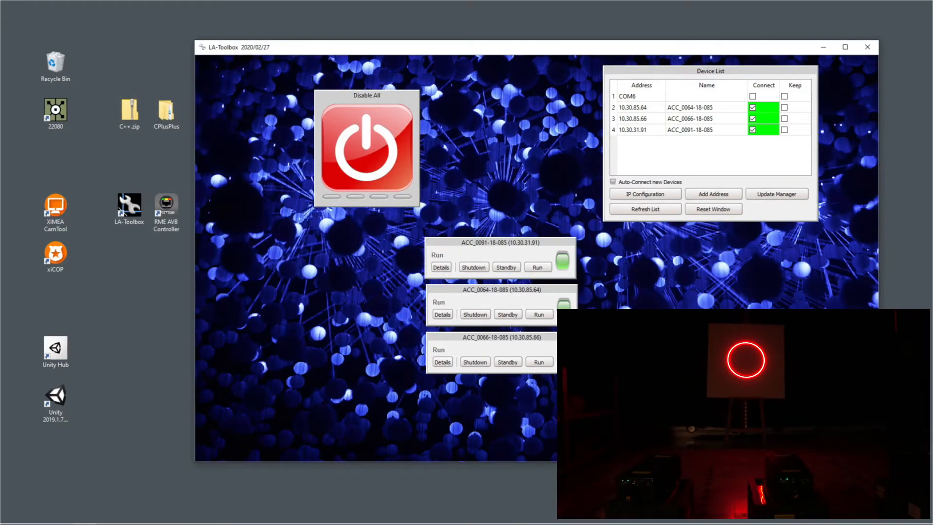
Switch to TouchDesigner and set both radius values of circle1 to 0.6.
key("alt+Tab")
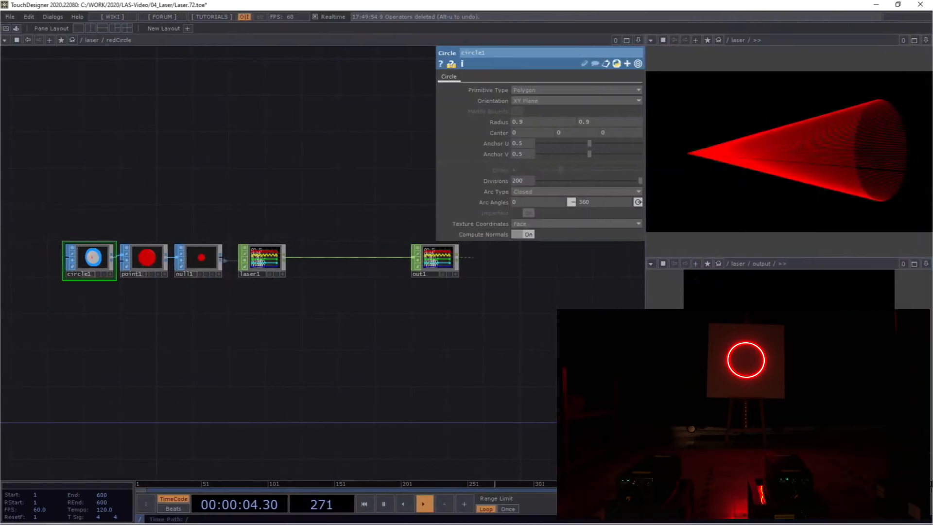
left_click_drag(265, 204, 440, 217)
scroll(332, 198, "up", 6)
scroll(332, 198, "down", 2)
middle_click_drag(497, 122, 494, 103)
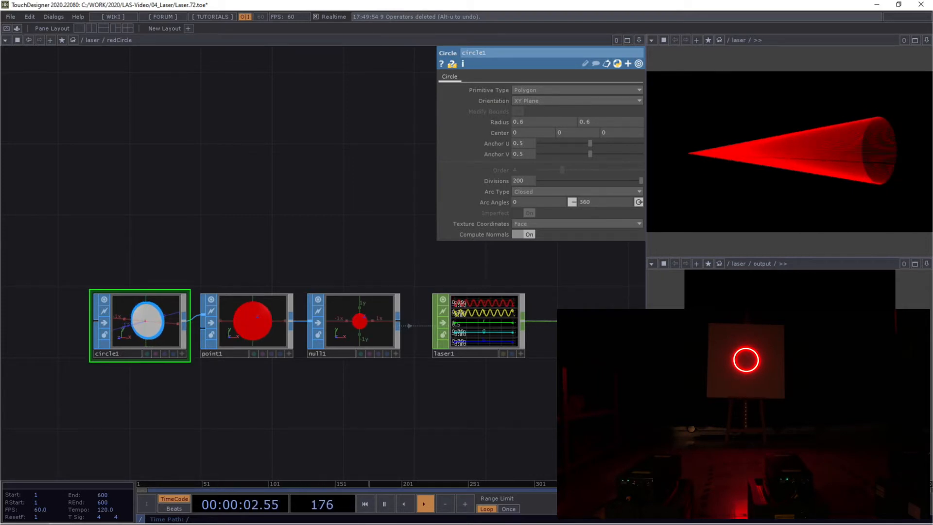
scroll(287, 238, "down", 2)
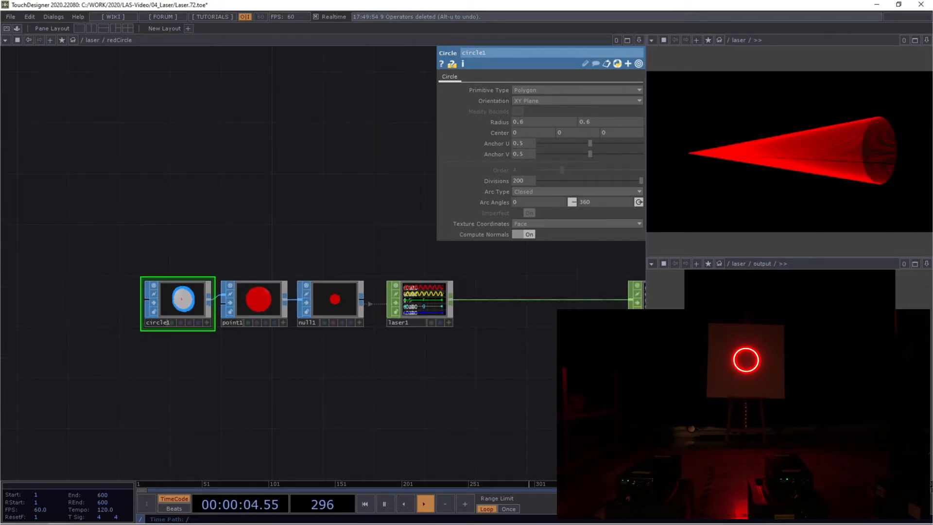
Copy the circle1, point1, null1 and laser1 chain and paste it twice as separate rows below the original.
right_click_drag(464, 369, 257, 314)
left_click_drag(336, 369, 259, 339)
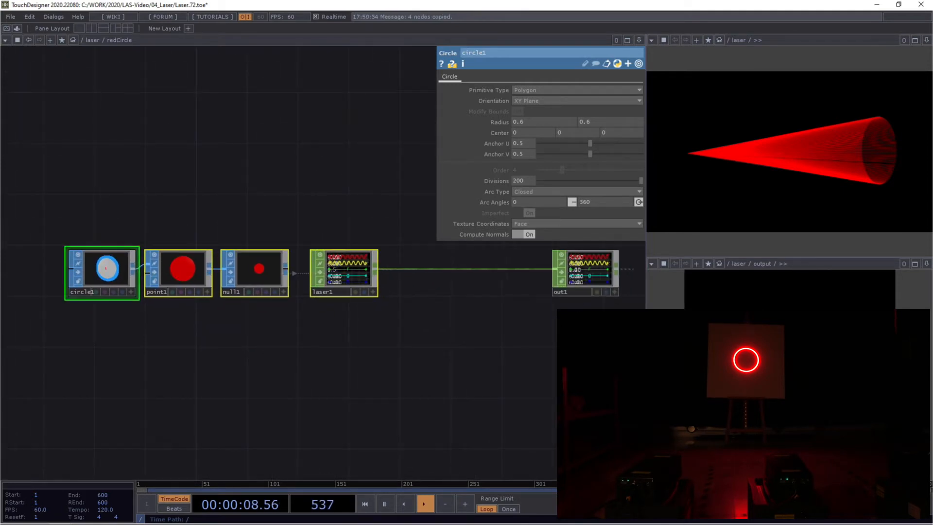
key("ctrl+v")
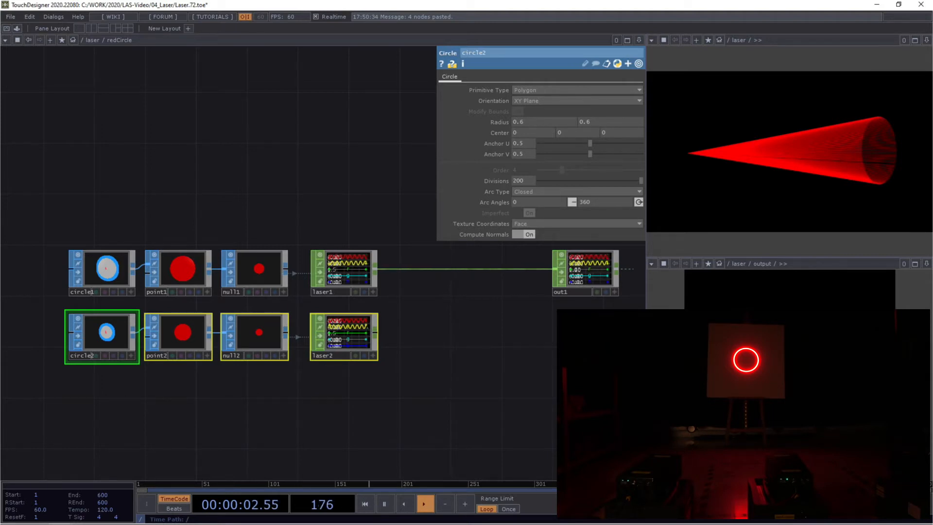
key("ctrl+v")
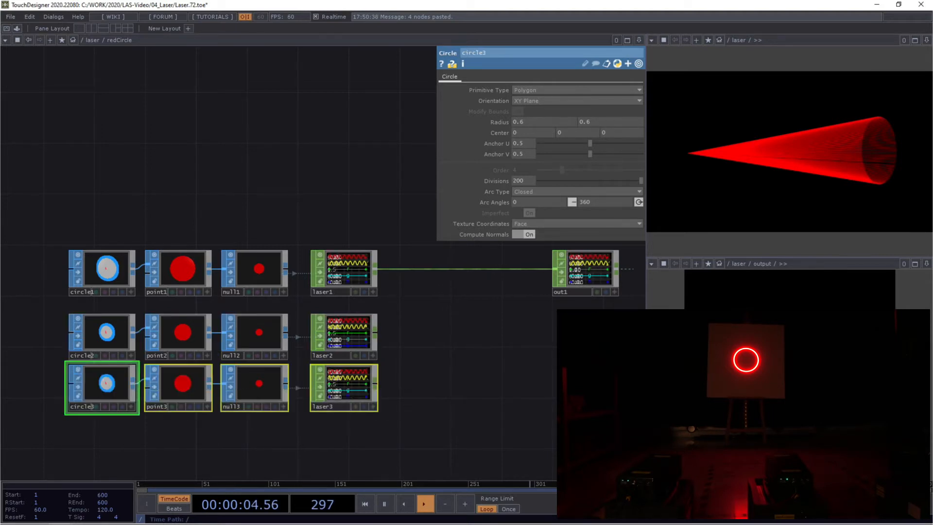
left_click_drag(106, 384, 106, 397)
left_click_drag(443, 341, 112, 336)
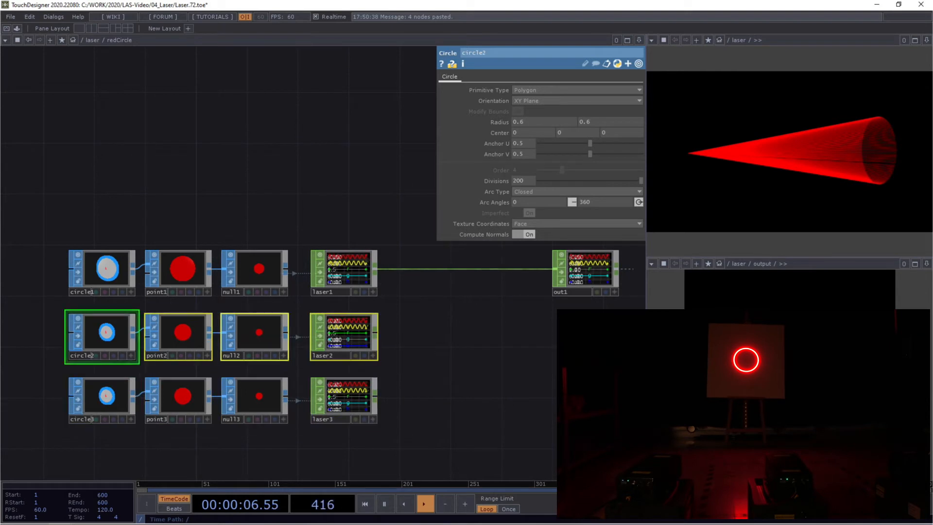
Set the color of point2 to green with RGB values 0, 1, 0.
left_click(178, 335)
left_click(554, 143)
type("0")
key("Tab")
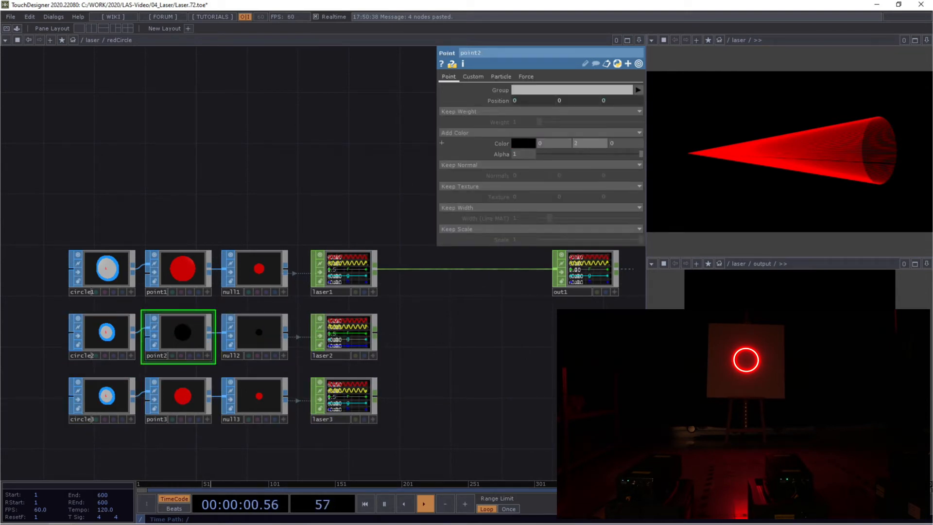
key("Tab")
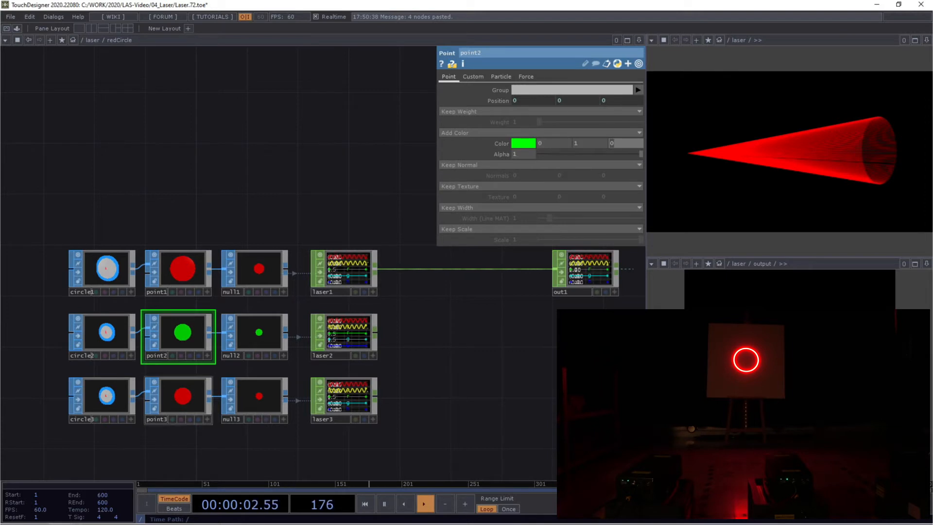
Set the color of point3 to blue with RGB values 0, 0, 1.
left_click(178, 399)
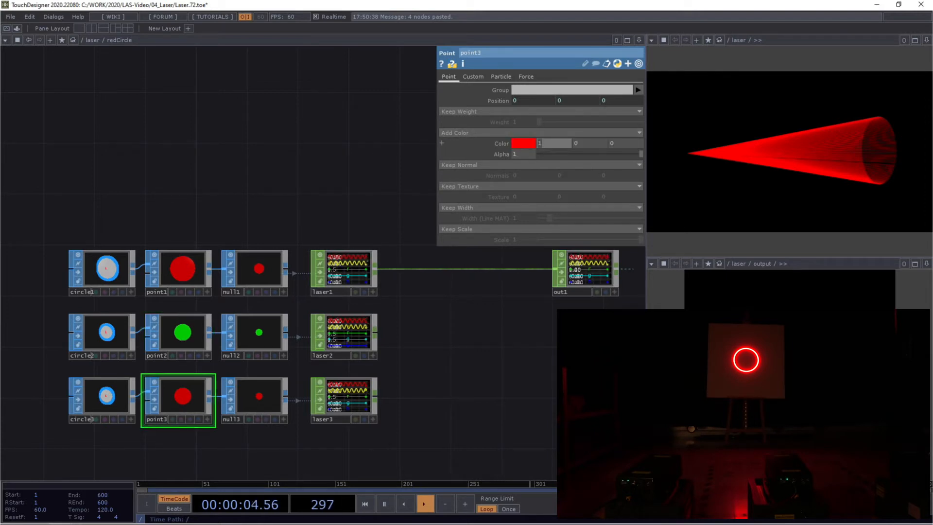
type("0")
key("Tab")
key("Tab")
type("1")
key("Return")
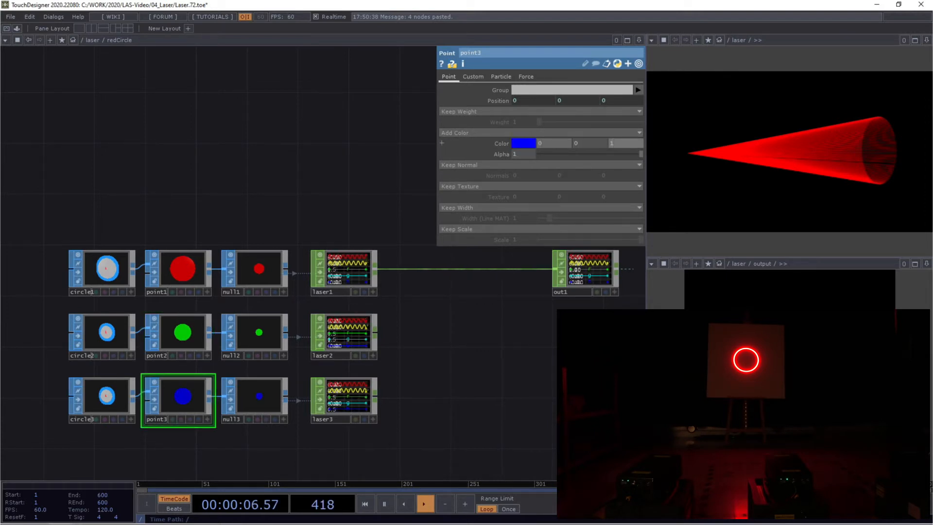
Add a Merge CHOP fed by laser1 and connect laser2 and laser3 to it as well.
right_click(375, 270)
type("me")
left_click(398, 216)
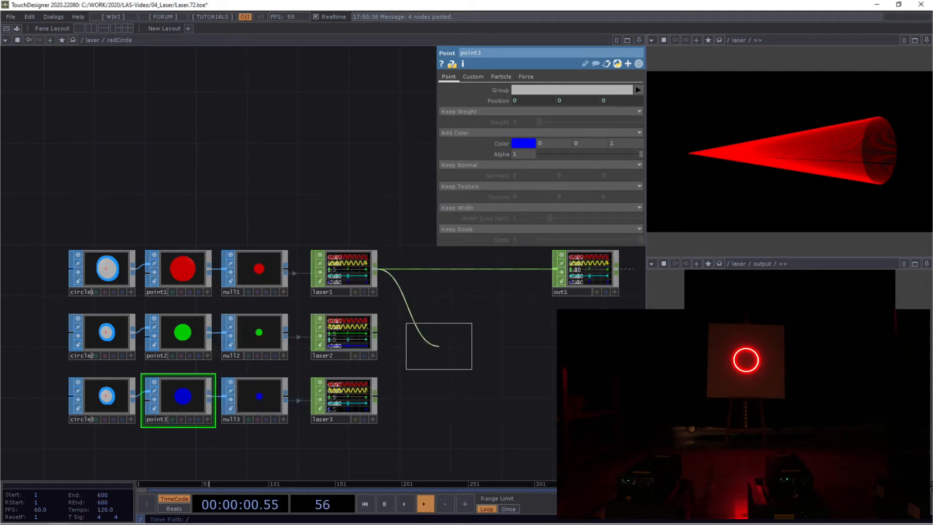
left_click(432, 337)
left_click_drag(375, 333, 401, 334)
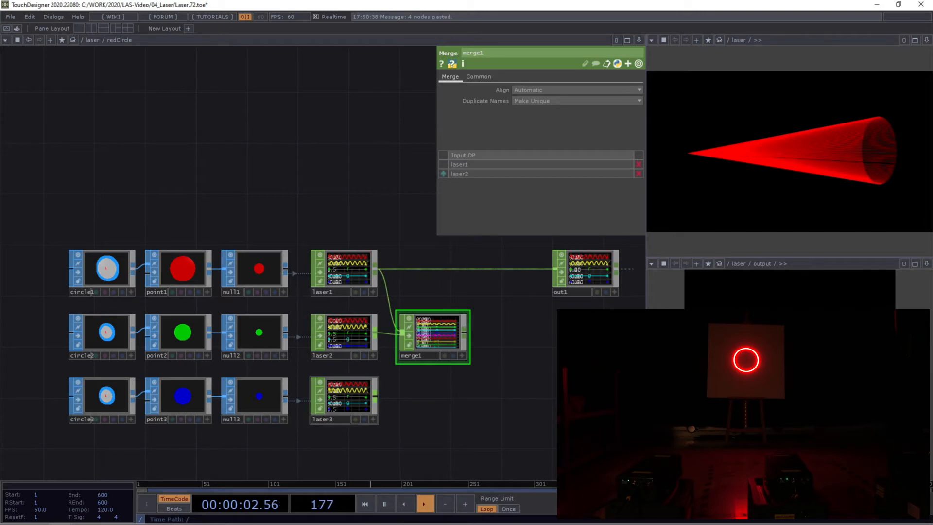
left_click_drag(376, 400, 401, 336)
Connect merge1 to out1 in place of laser1 and move merge1 slightly closer to out1.
left_click(465, 334)
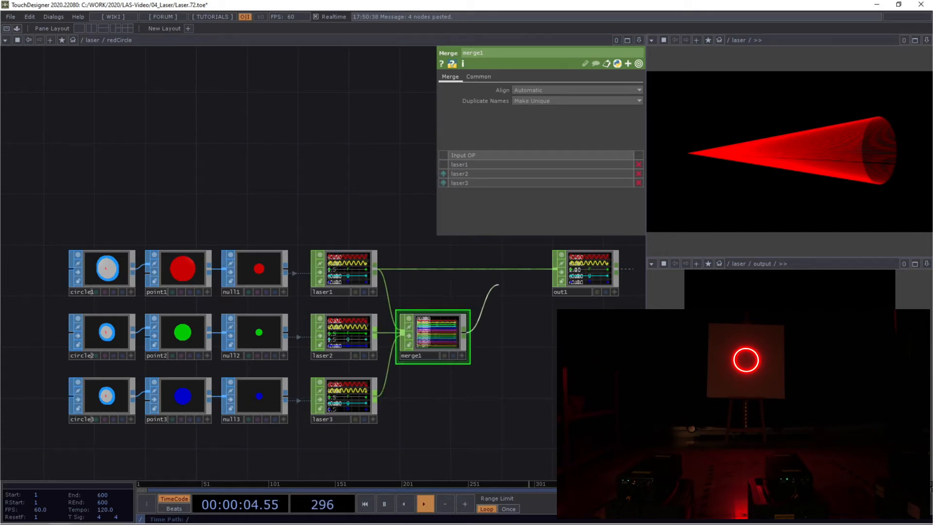
left_click(555, 269)
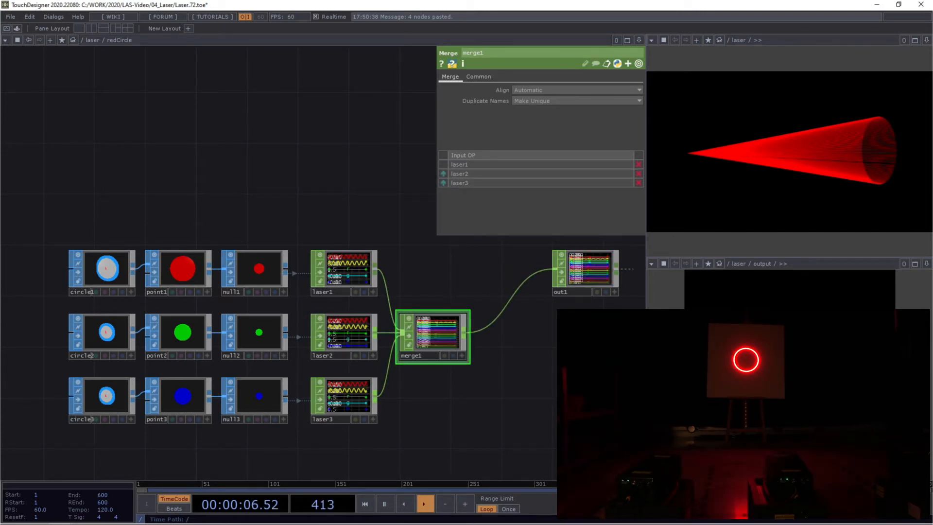
left_click_drag(432, 335, 458, 335)
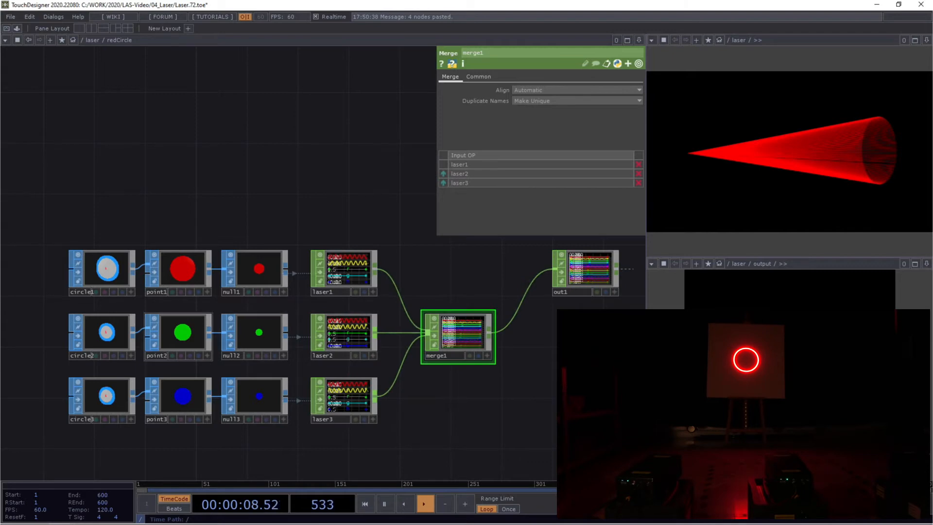
Examine the combined laser channels in the merge1 viewer.
scroll(372, 311, "up", 5)
scroll(373, 313, "down", 1)
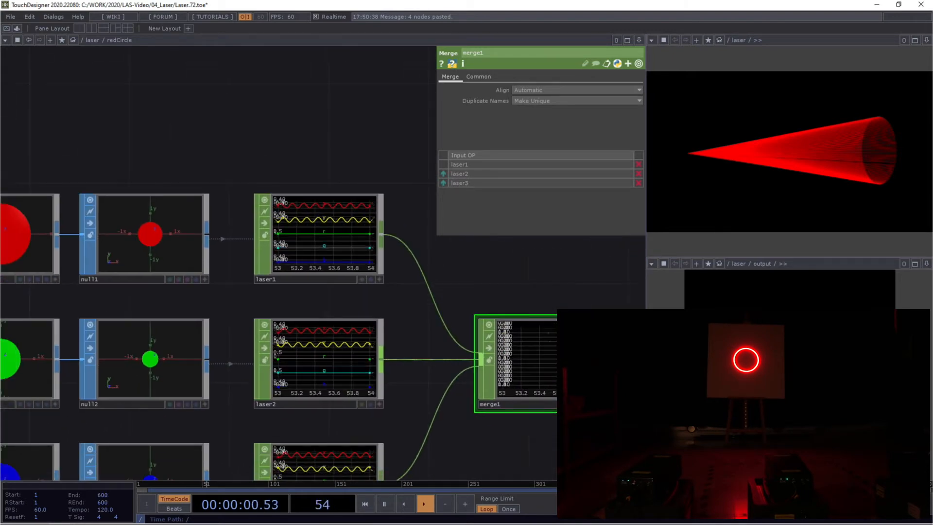
scroll(558, 311, "up", 2)
left_click_drag(557, 311, 374, 232)
scroll(362, 300, "up", 4)
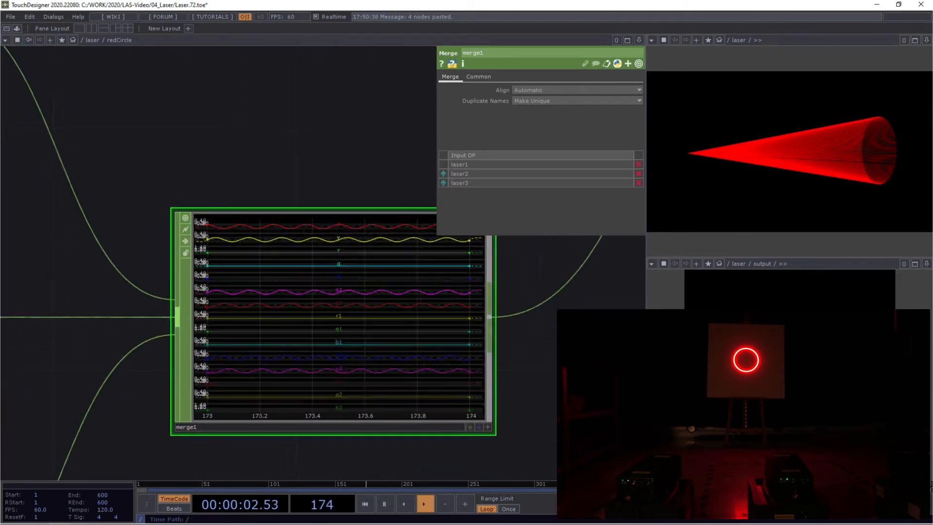
left_click_drag(359, 155, 364, 119)
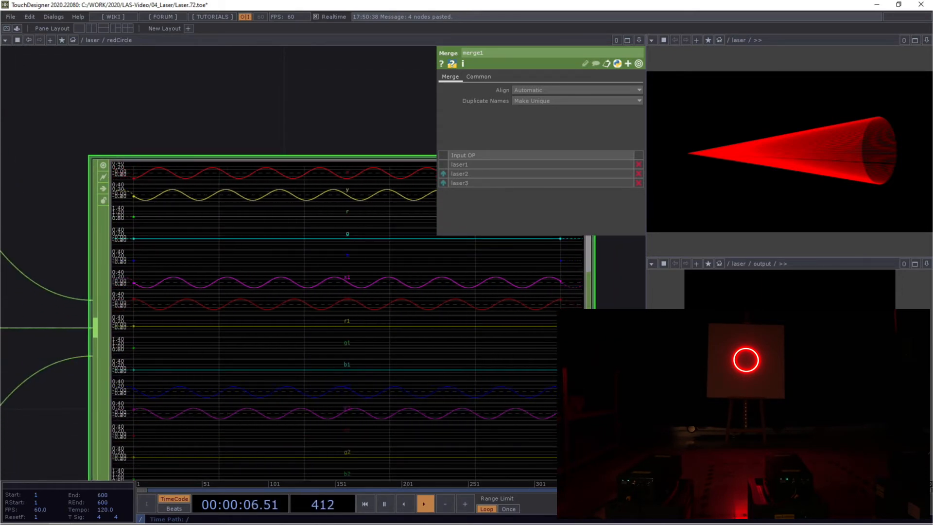
scroll(288, 269, "down", 3)
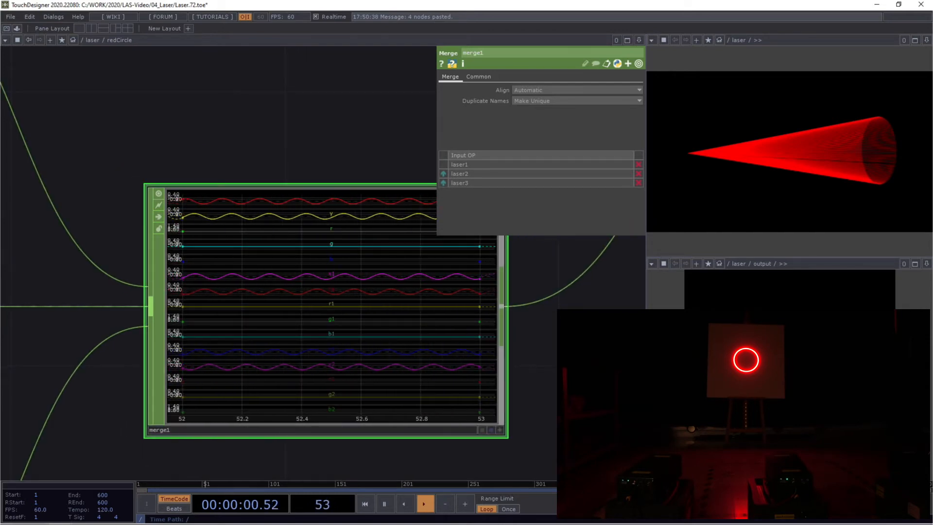
scroll(296, 272, "down", 4)
Switch to the RME AVB Controller and set the RME Digiface AVB's output streams to 3 in its entity configuration.
key("alt+Tab")
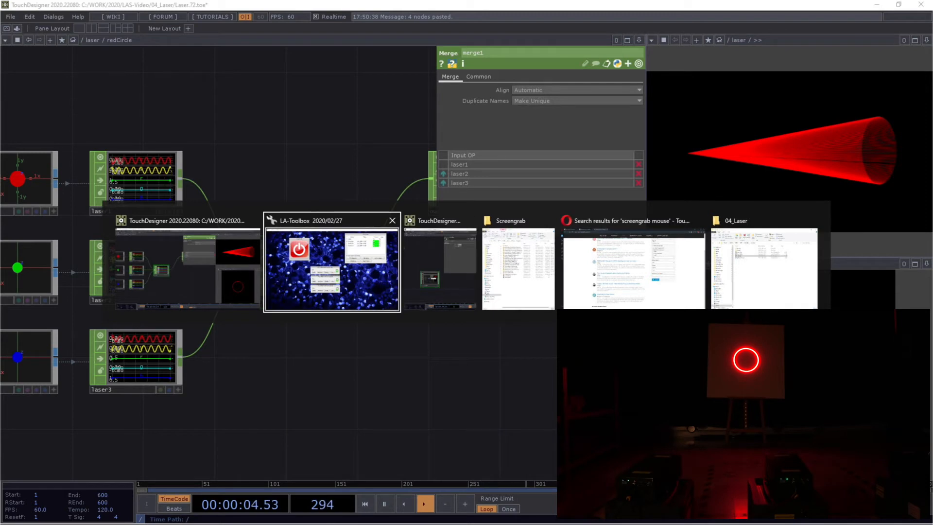
key("Escape")
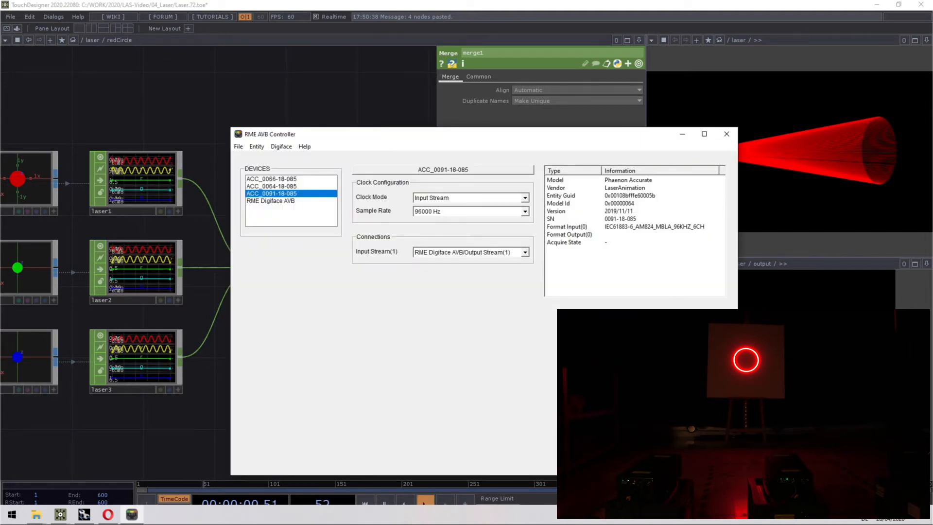
left_click(281, 146)
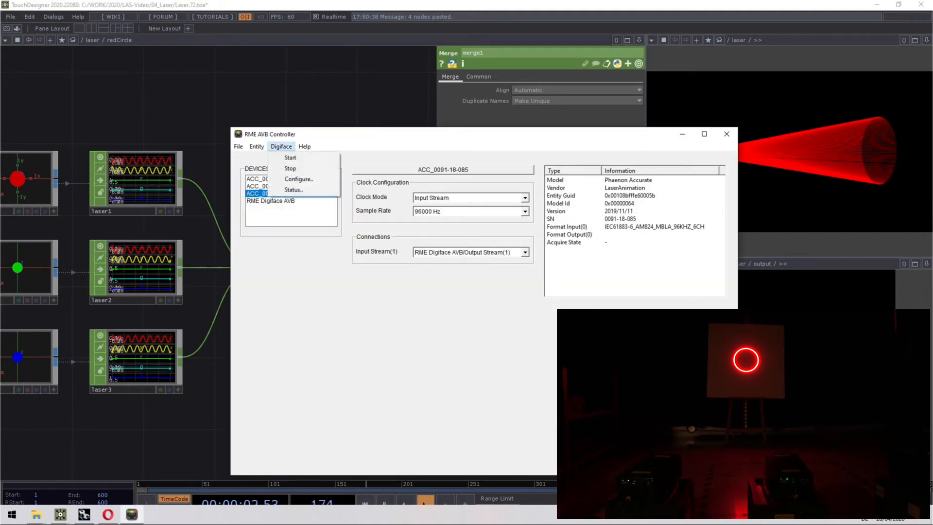
left_click(300, 179)
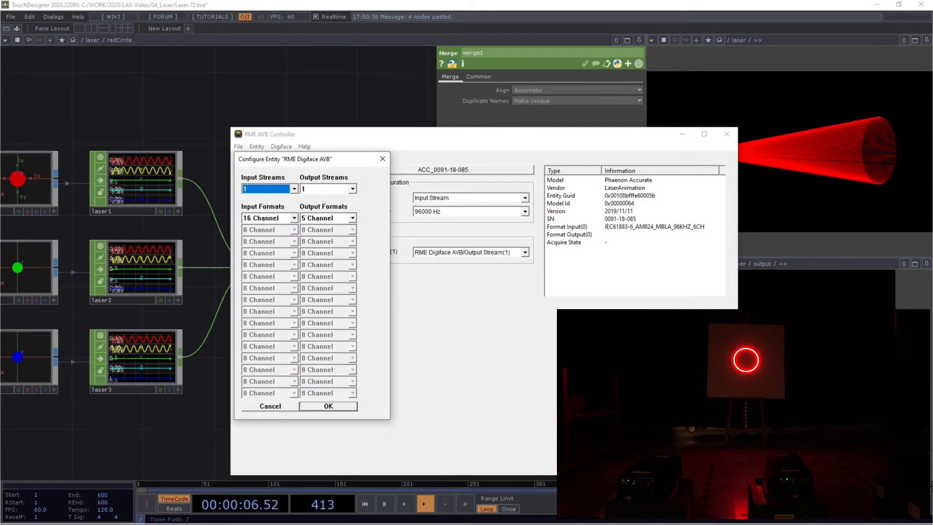
left_click(353, 189)
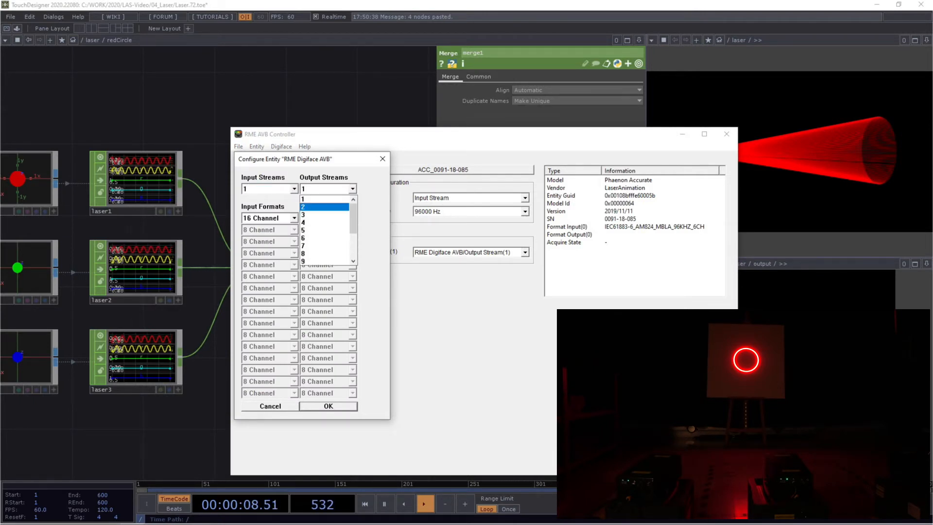
left_click(325, 214)
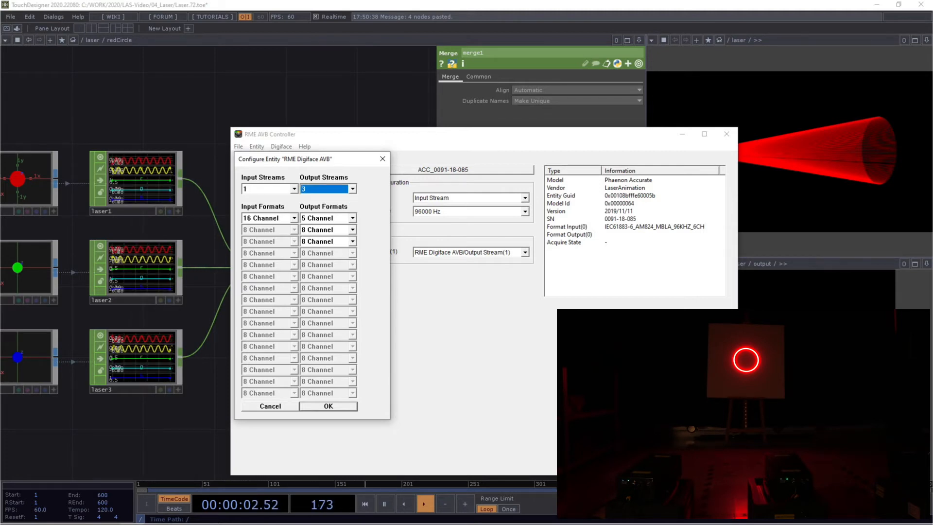
Set the second and third output formats to 5 Channel to match the first, and apply the Digiface configuration.
left_click(353, 218)
left_click(325, 229)
left_click(353, 230)
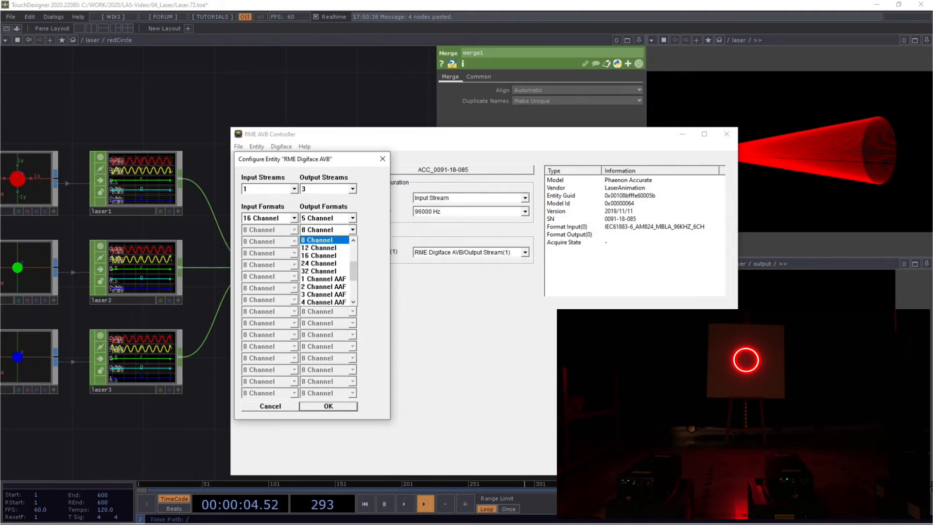
scroll(332, 240, "up", 2)
left_click(325, 263)
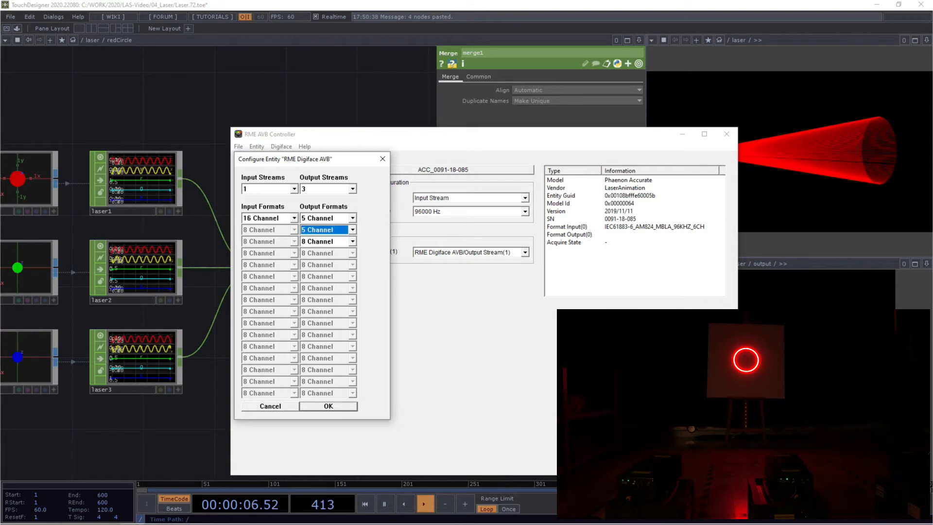
left_click(352, 242)
scroll(324, 275, "up", 2)
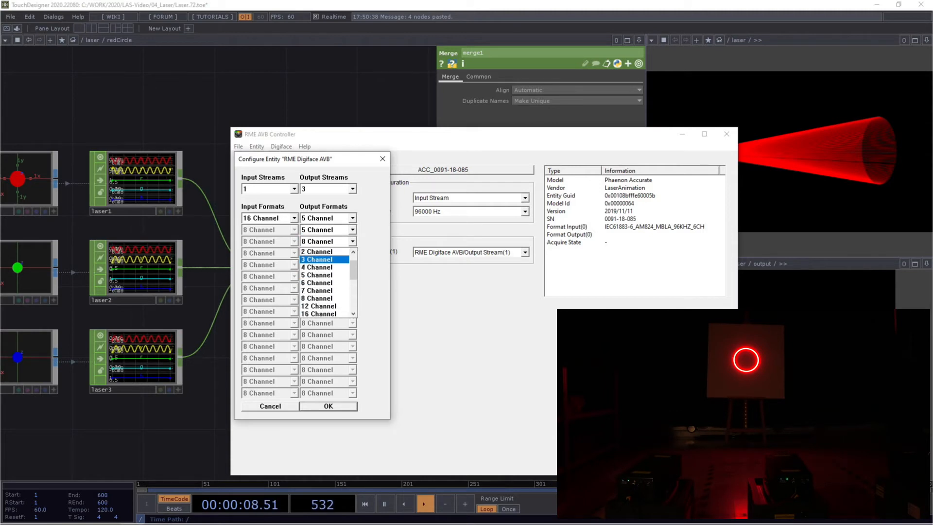
left_click(325, 275)
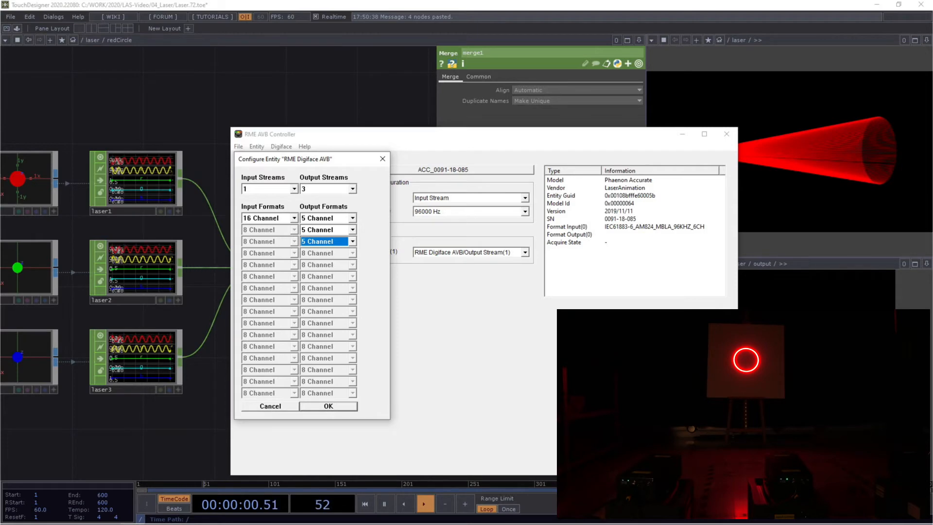
key("Return")
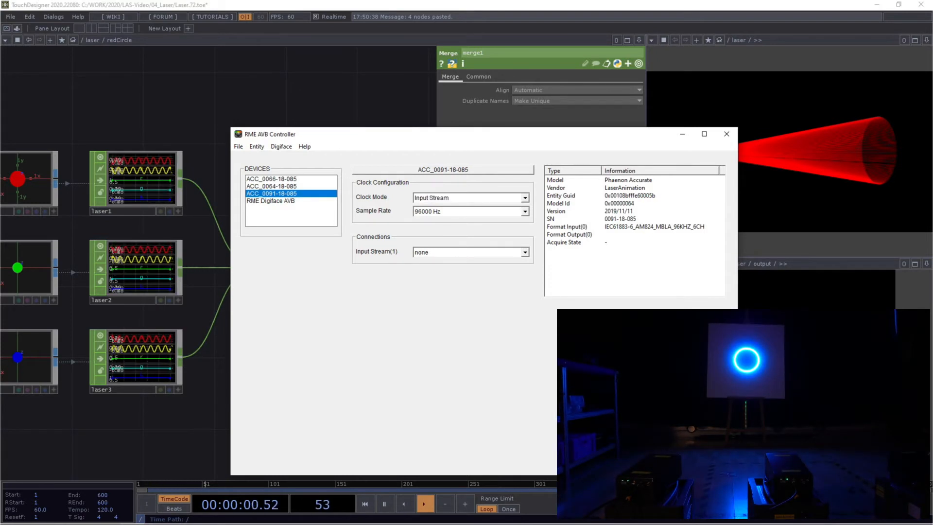
Move the RME AVB Controller window to Desktop 4, where LA-Toolbox is open, and switch to that desktop.
key("alt+Tab")
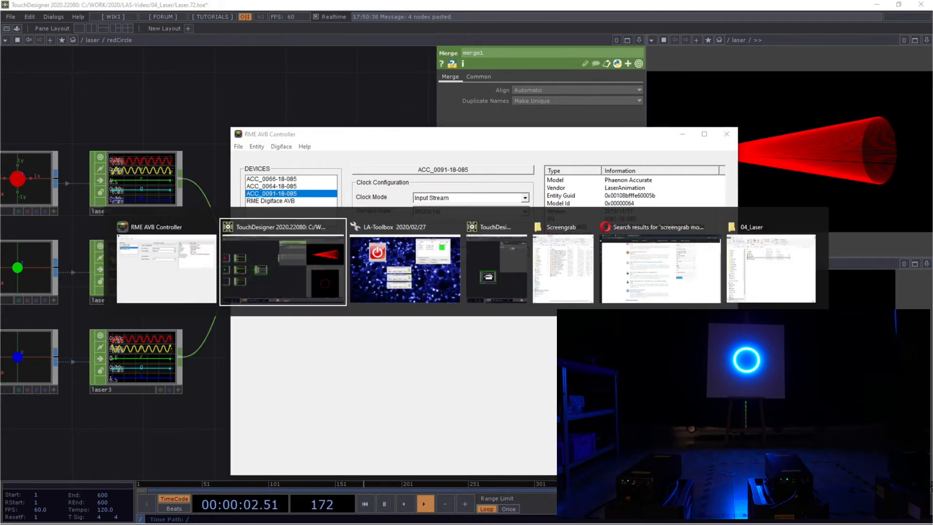
key("alt+Tab")
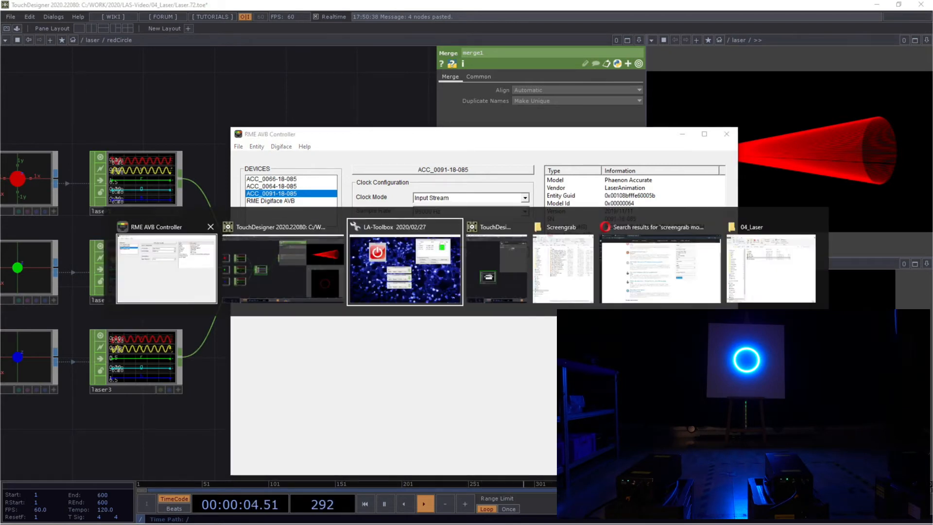
key("Escape")
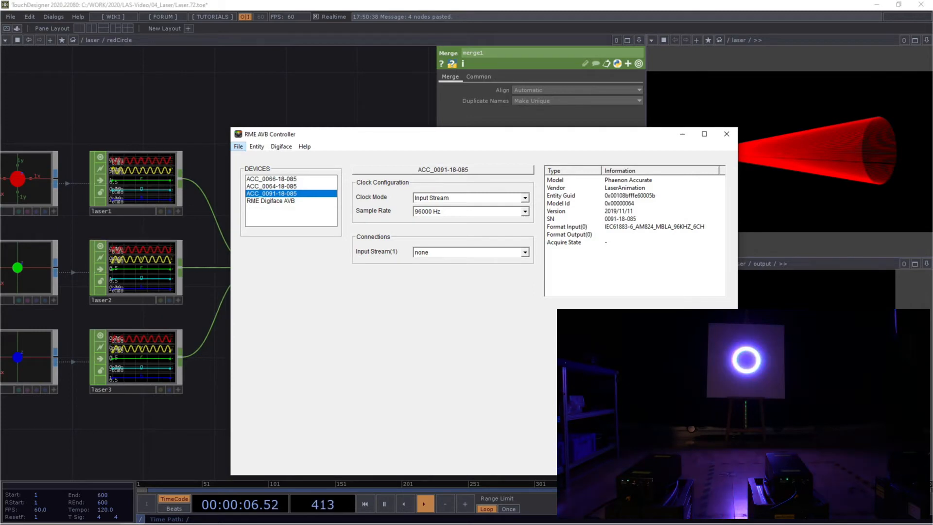
key("alt+Tab")
key("super+Tab")
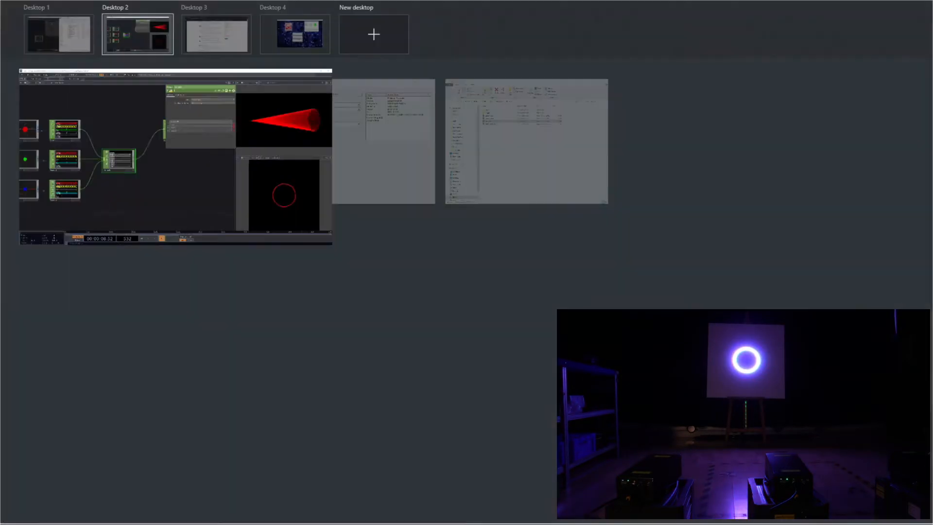
key("super+Tab")
key("super+Tab")
left_click(344, 141)
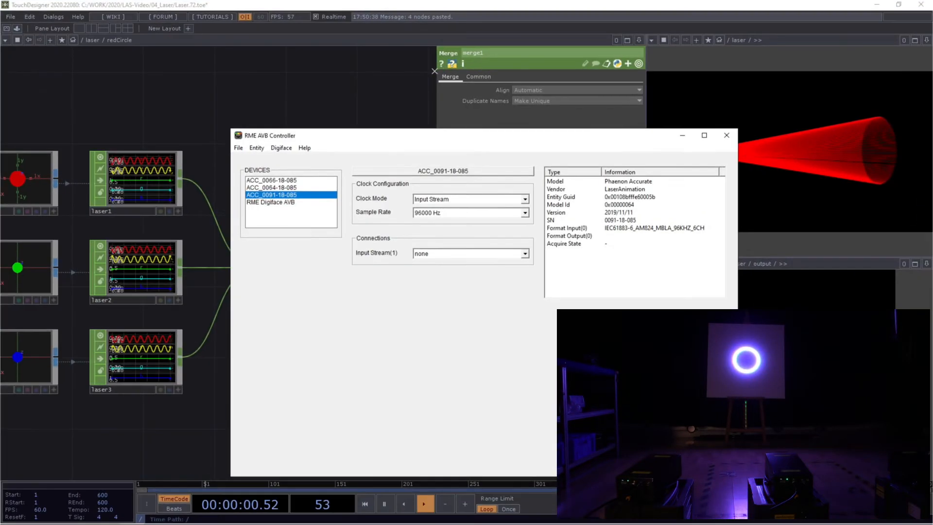
key("super+Tab")
left_click_drag(113, 141, 309, 41)
left_click(310, 40)
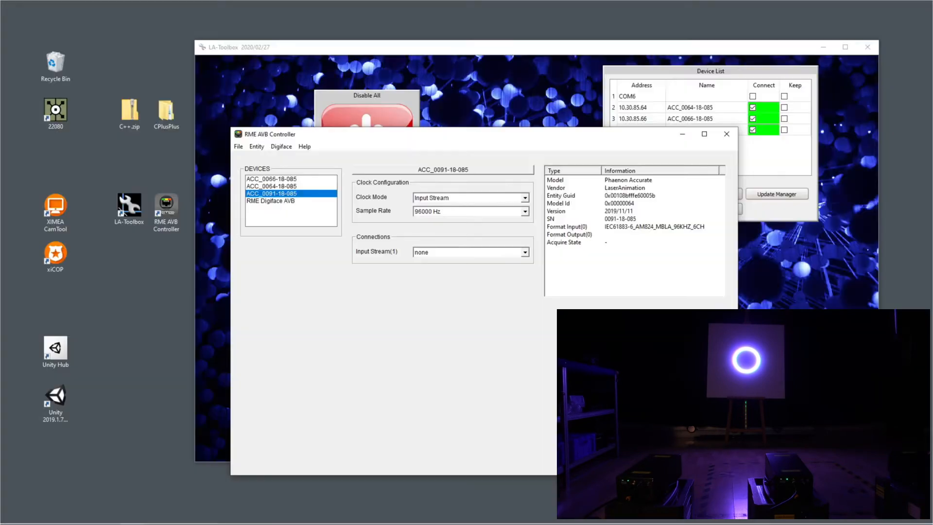
Connect ACC_0091-18-085's input stream to RME Digiface AVB/Output Stream(1), moving the controller window clear of the LA-Toolbox device panels.
mouse_move(486, 281)
left_mouse_down()
mouse_move(490, 306)
mouse_move(490, 289)
left_mouse_up()
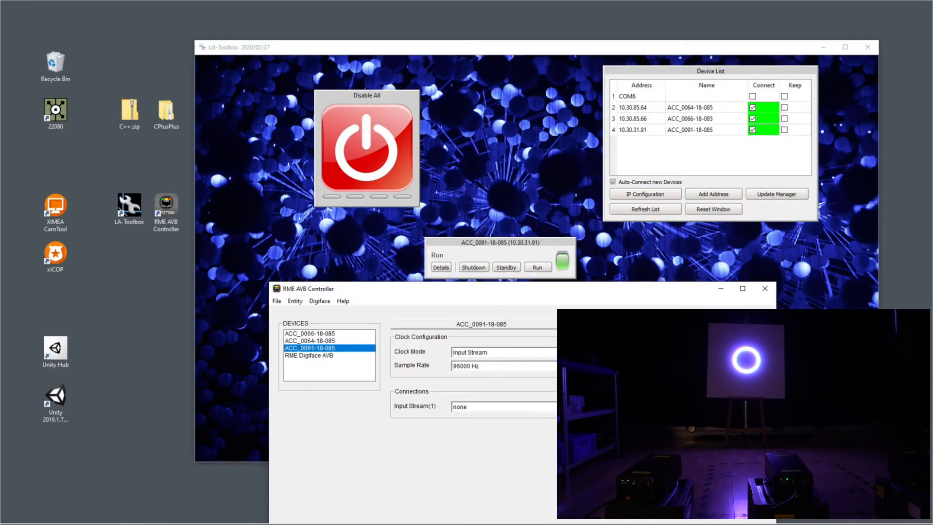
left_click(506, 407)
left_click(505, 424)
left_click_drag(491, 289, 492, 325)
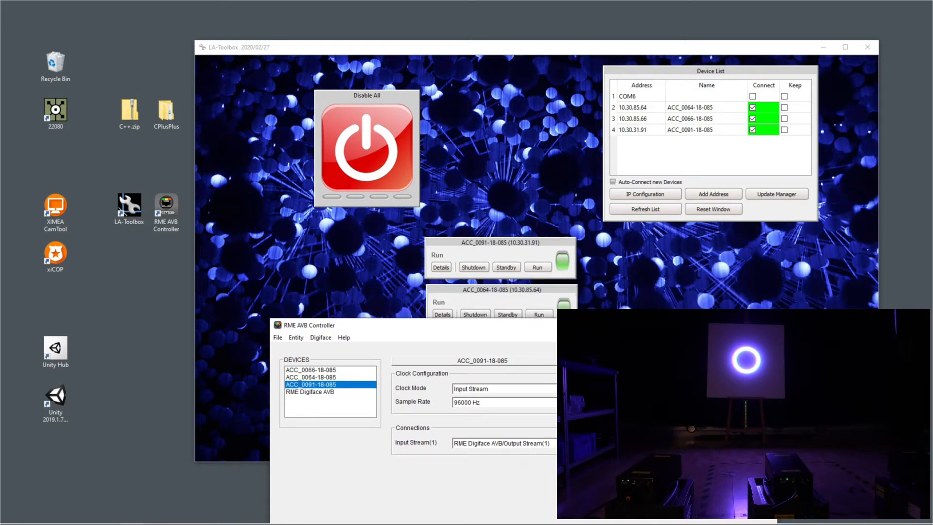
Assign RME Digiface AVB/Output Stream(2) to ACC_0064-18-085 and check the input stream connection of ACC_0066-18-085.
left_click(311, 377)
left_click(505, 443)
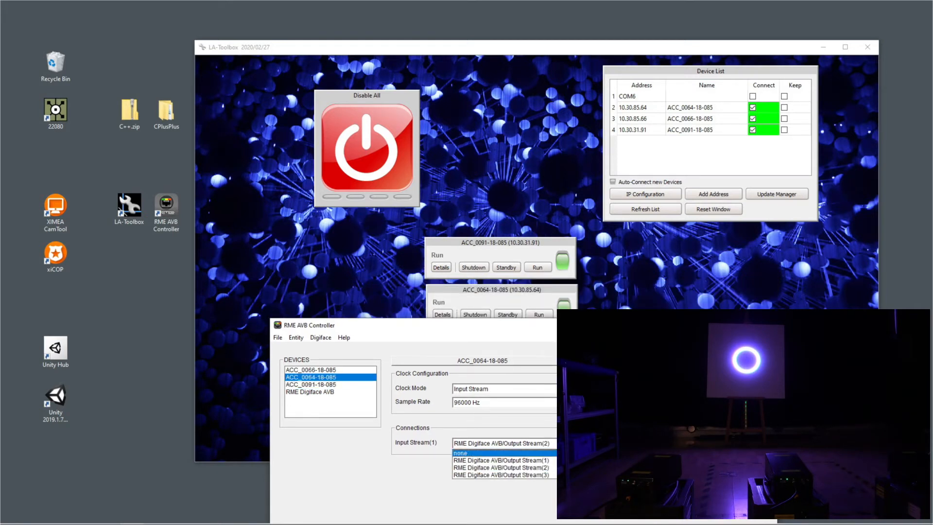
left_click(561, 443)
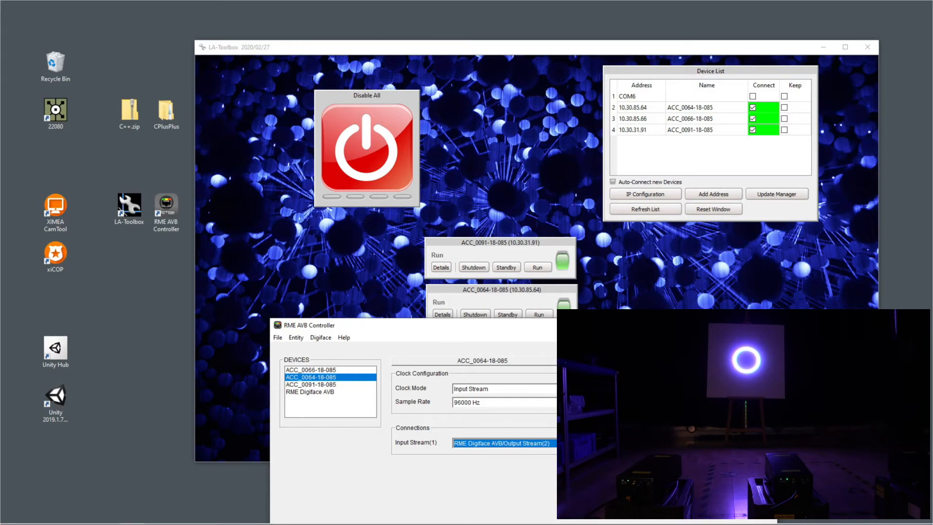
left_click(311, 370)
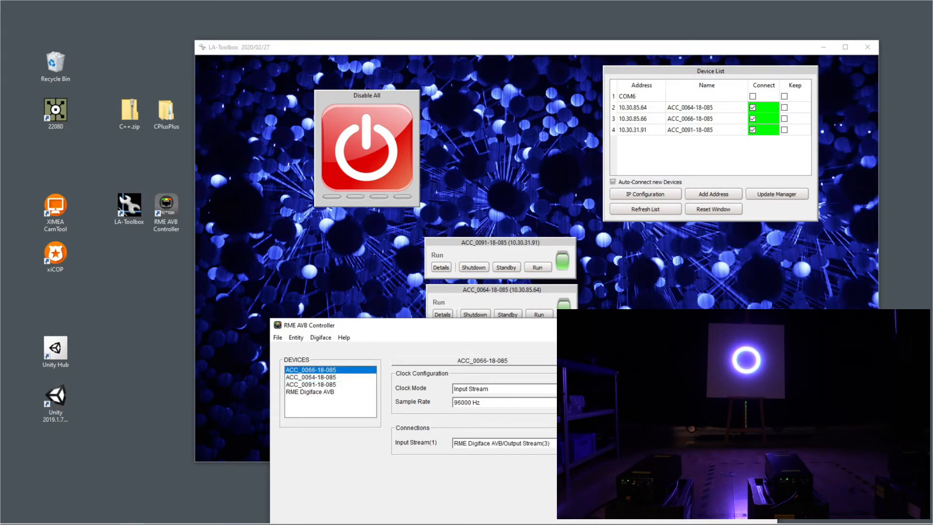
left_click_drag(680, 325, 643, 233)
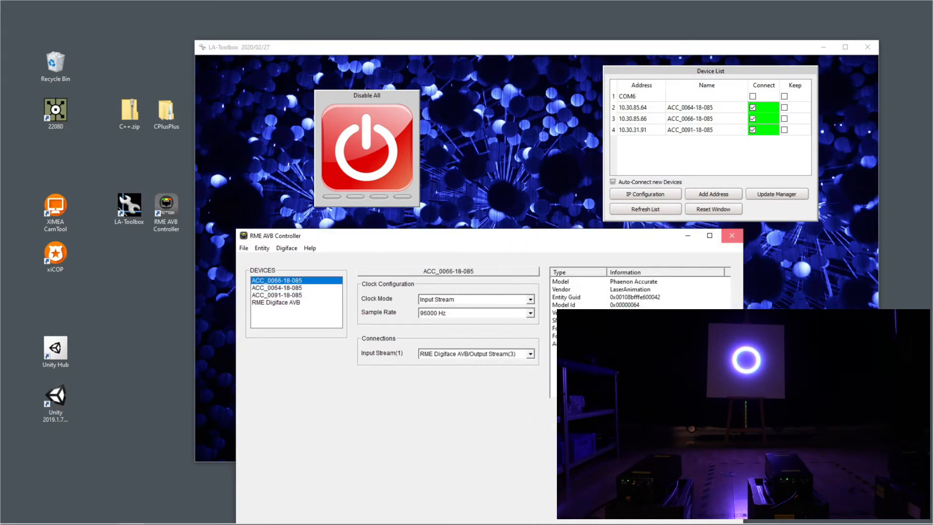
Switch back to TouchDesigner and set circle1's Center X to -0.481.
left_click(731, 235)
key("alt+Tab")
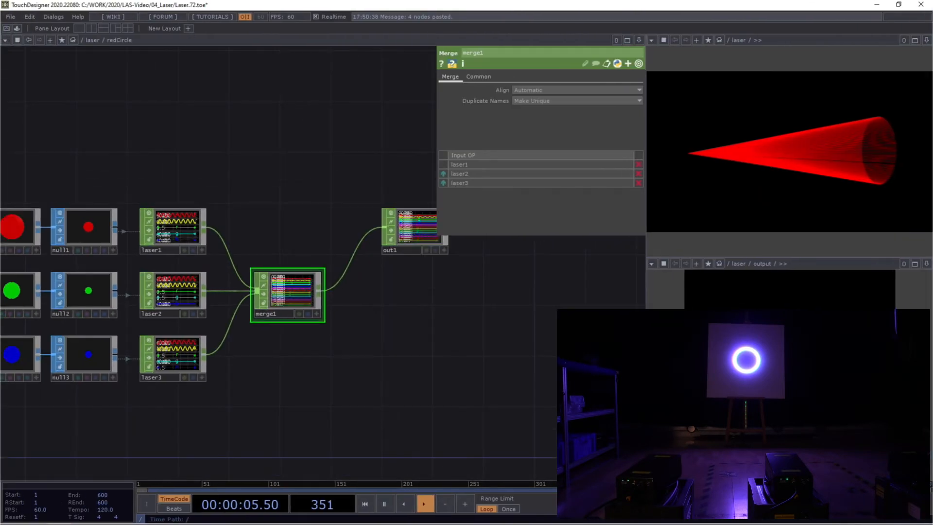
left_click_drag(87, 155, 304, 170)
right_click_drag(142, 180, 158, 243)
mouse_move(528, 132)
middle_mouse_down()
mouse_move(528, 154)
mouse_move(520, 119)
mouse_move(531, 127)
mouse_move(534, 119)
middle_mouse_up()
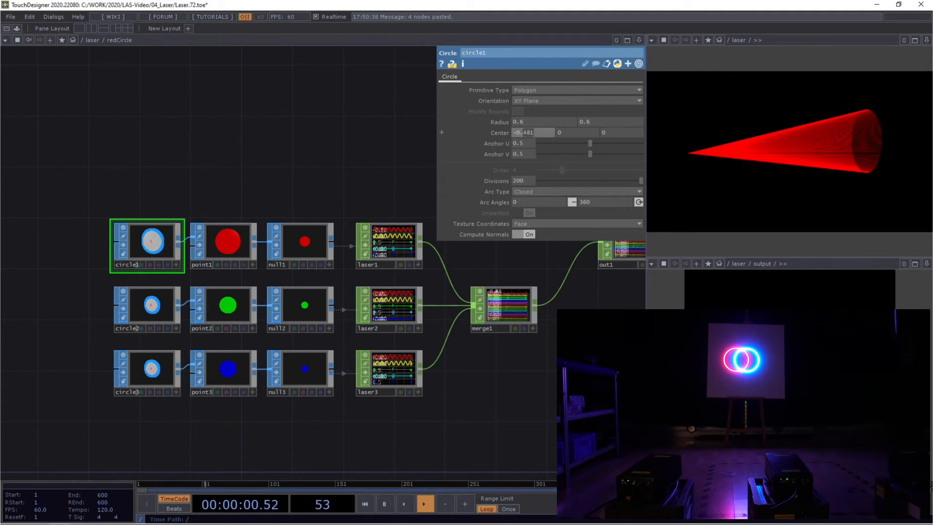
Set circle3's Center X to 0.05.
left_click(146, 369)
type("0.05")
key("Return")
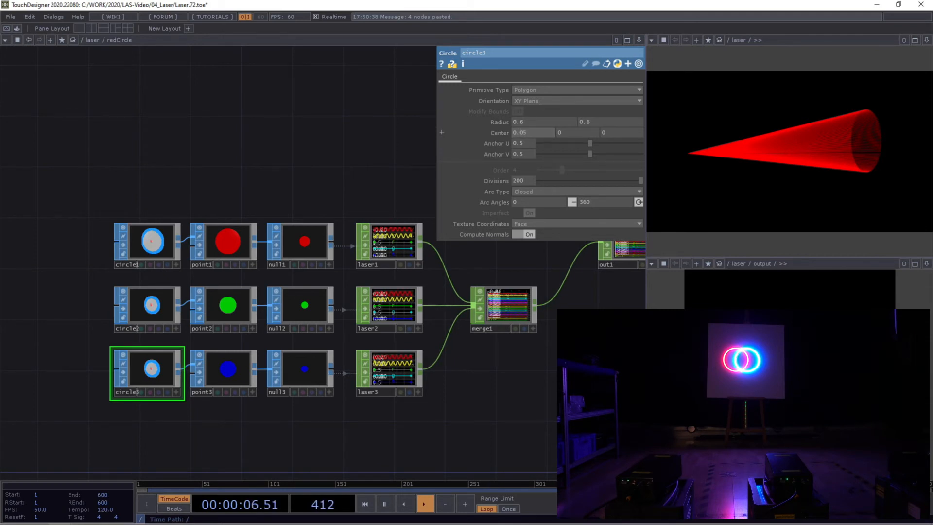
key("Return")
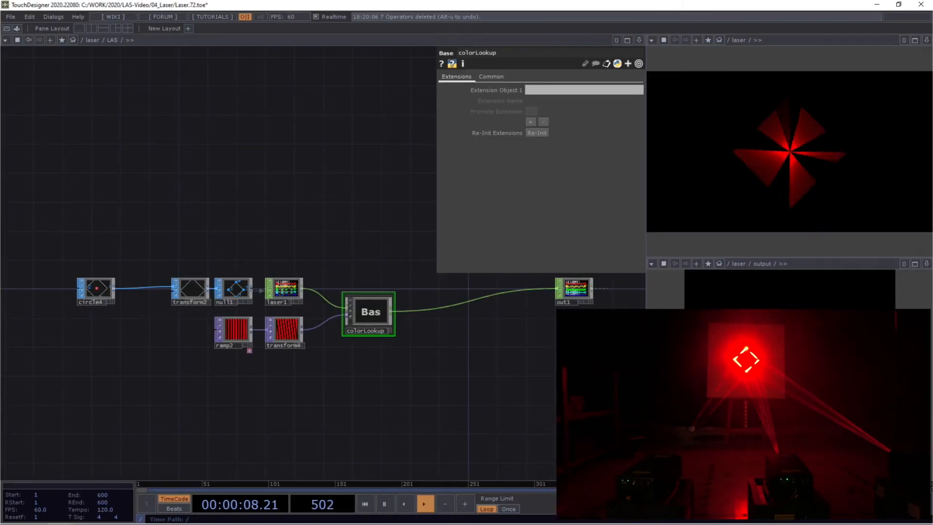
Duplicate the seven-operator chain from circle4 to colorLookup, including ramp2 and transform4, and place the copy below the original.
scroll(252, 275, "up", 5)
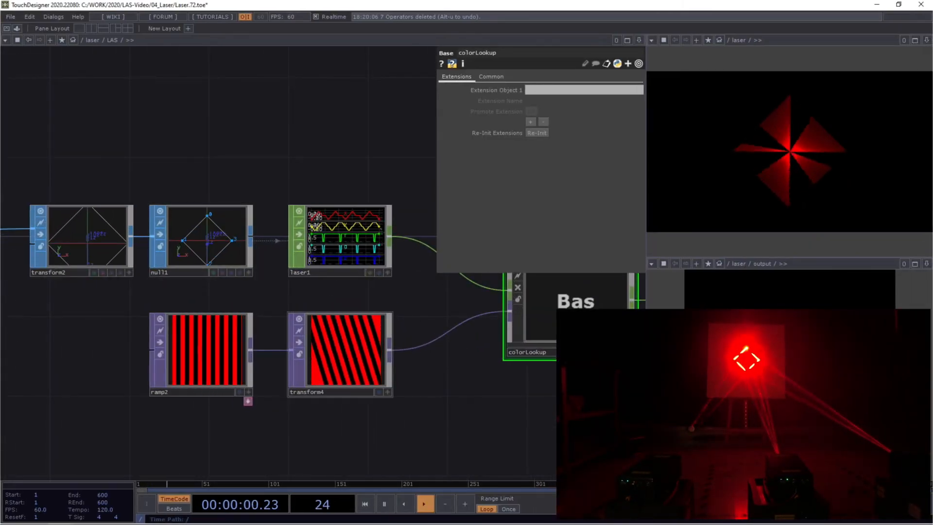
scroll(452, 370, "down", 6)
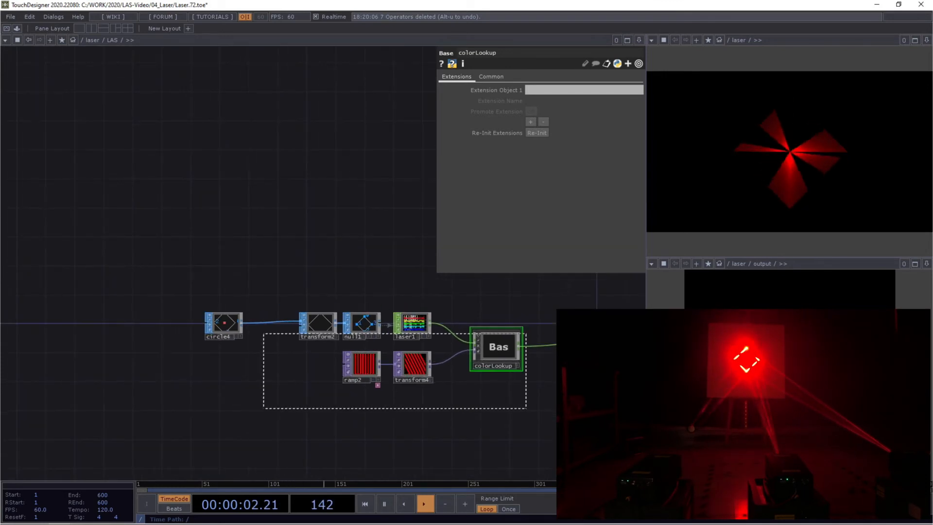
key("ctrl+v")
left_click_drag(452, 371, 370, 234)
right_click_drag(437, 363, 142, 285)
left_click_drag(326, 311, 327, 340)
left_click(323, 365)
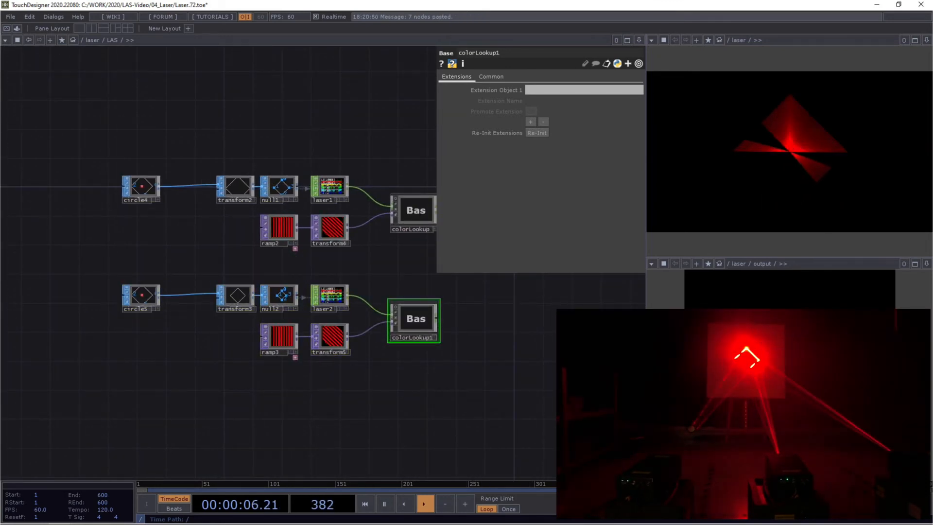
Insert a Merge CHOP between colorLookup and out1, and connect colorLookup1 as its second input.
scroll(322, 365, "up", 4)
left_click_drag(352, 407, 179, 397)
scroll(179, 398, "down", 4)
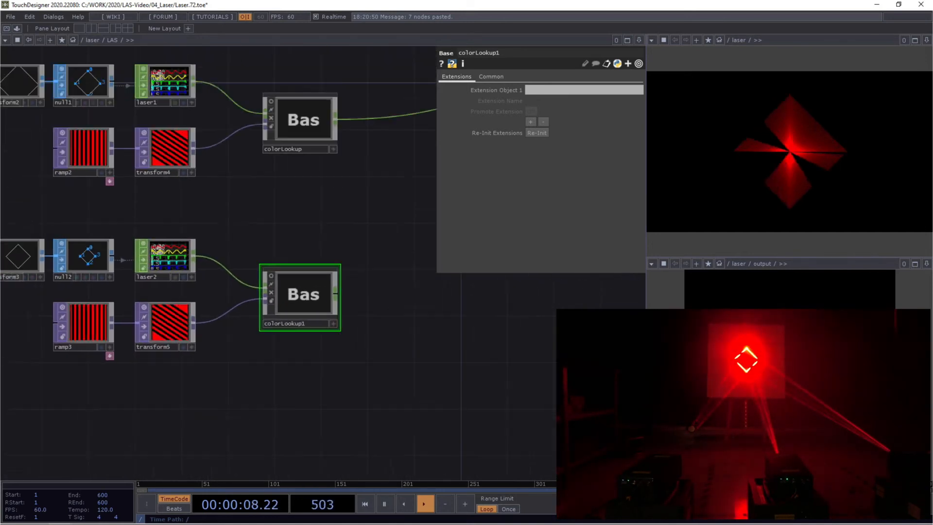
key("Tab")
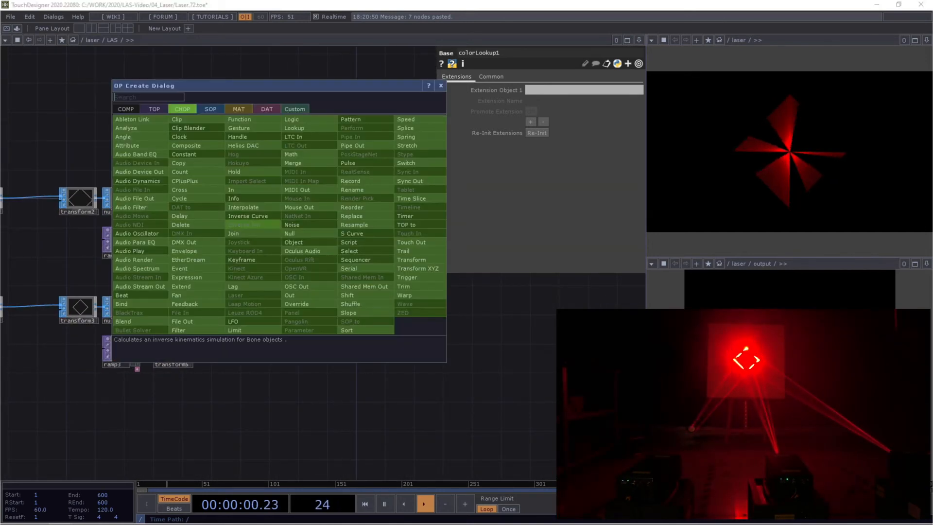
type("mer")
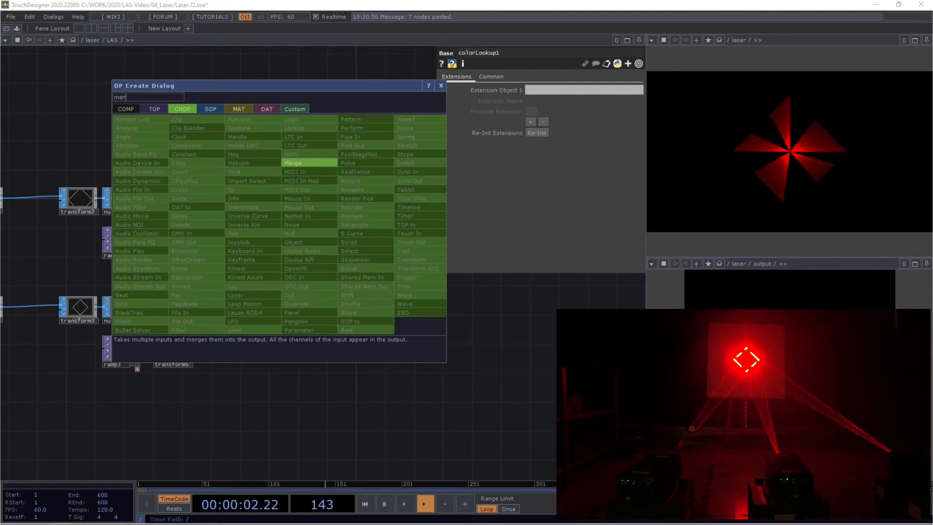
left_click(292, 154)
left_click(346, 304)
left_click_drag(280, 331, 372, 207)
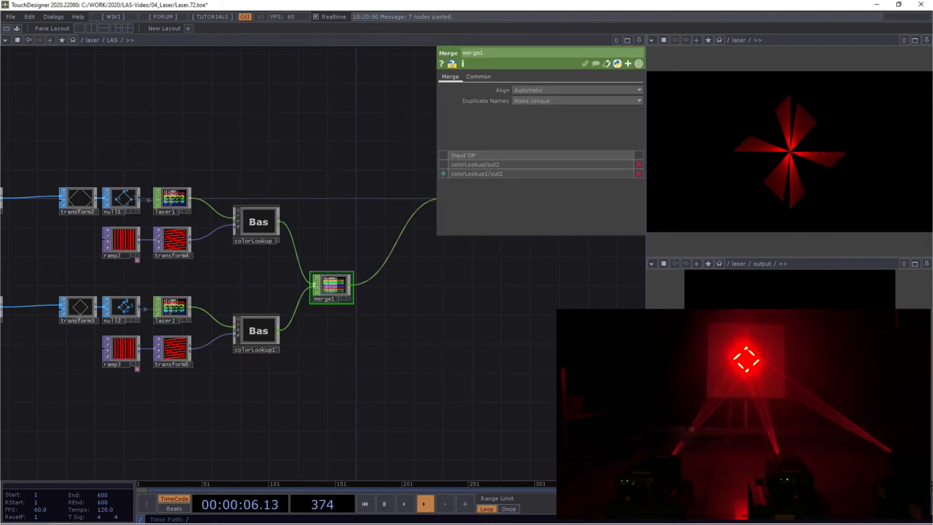
left_click_drag(126, 386, 281, 354)
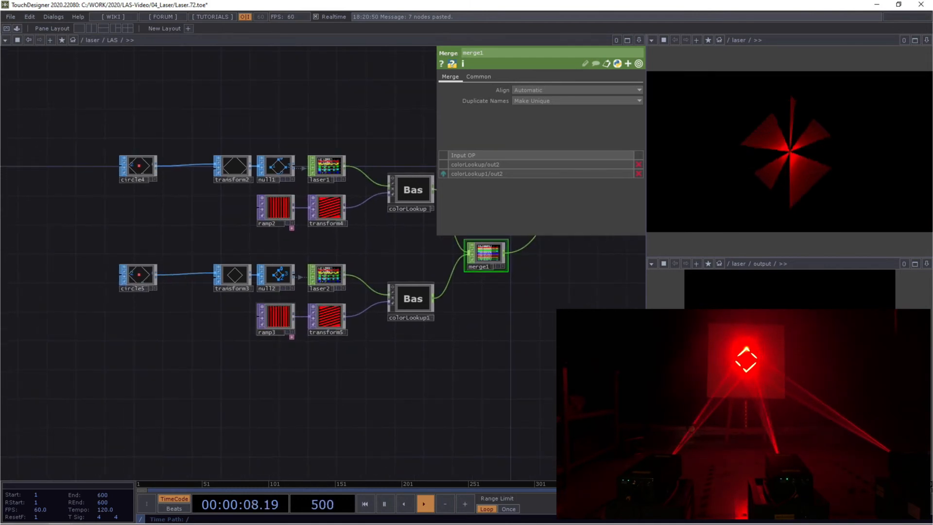
Set transform3's Scale to 1.75 on all three axes.
scroll(271, 328, "up", 3)
left_click(277, 319)
left_click(199, 224)
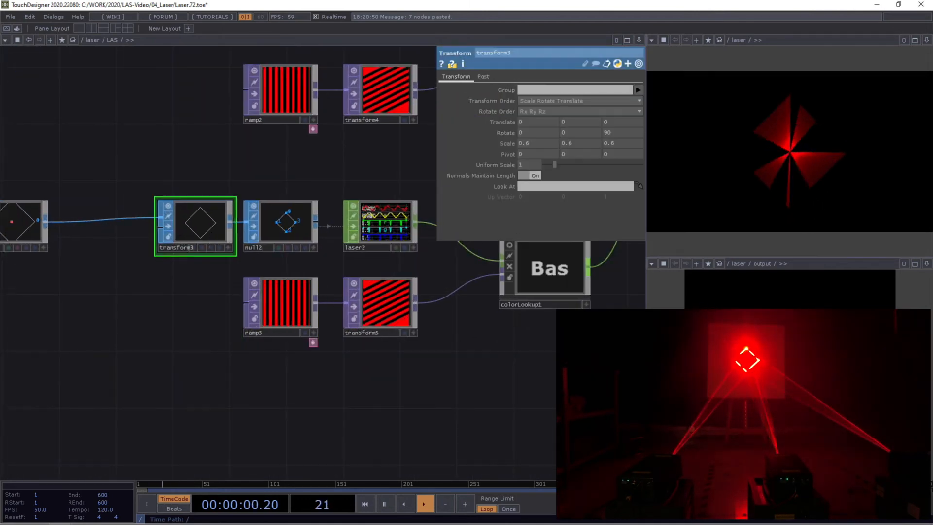
middle_click_drag(506, 143, 626, 153)
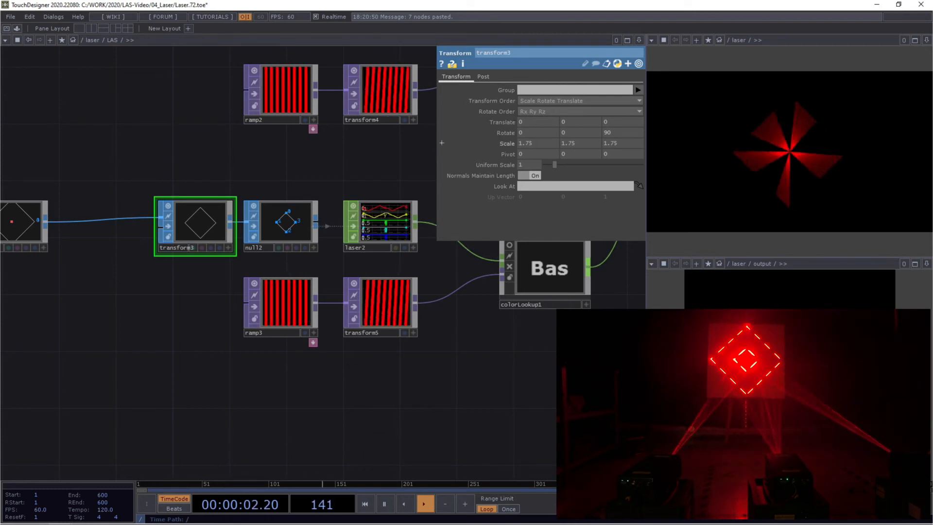
Set ramp3's Period to 0.05 and change its color key to a turquoise Hue of 172.
left_click(286, 304)
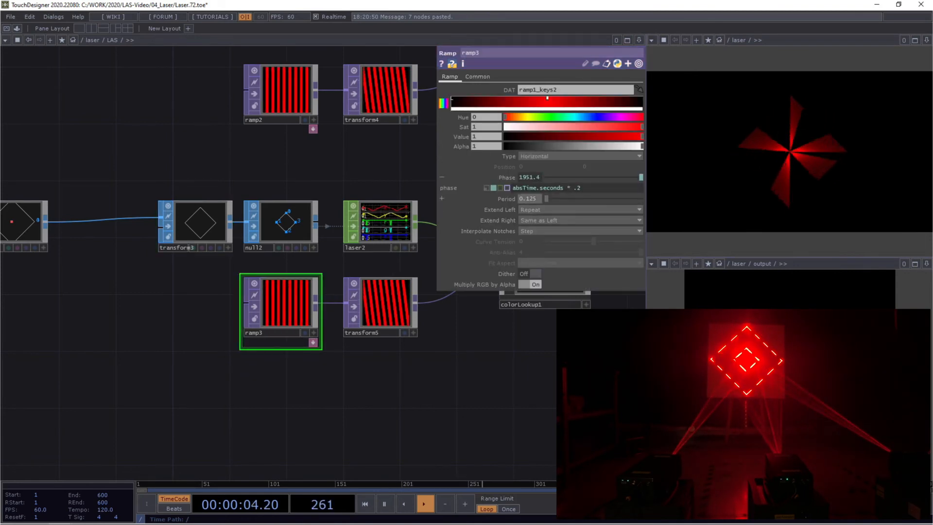
type("0")
key("Return")
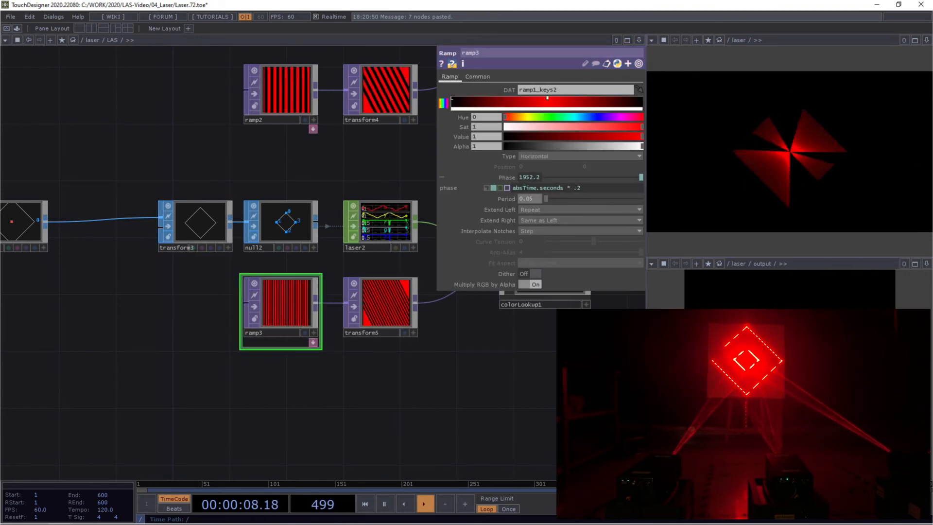
left_click_drag(576, 117, 570, 117)
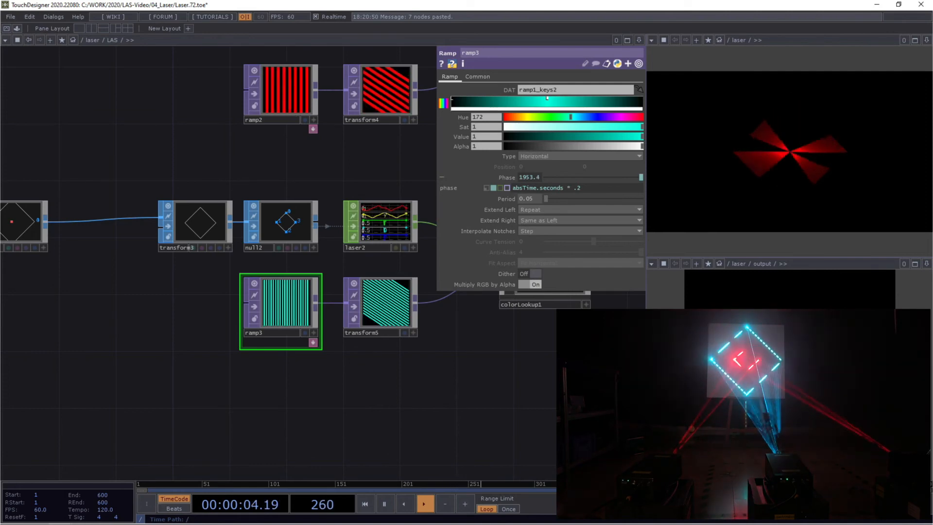
Duplicate the seven-operator chain from circle5 to colorLookup1, including ramp3 and transform5, and place the copy below the second row.
scroll(191, 353, "down", 5)
left_click_drag(351, 376, 118, 306)
key("ctrl+c")
key("ctrl+v")
left_click_drag(223, 392, 223, 413)
Connect colorLookup2 to merge1 as its third input and reposition merge1 beside the middle chain.
left_click(369, 391)
left_click_drag(336, 399, 362, 290)
left_click_drag(379, 355, 394, 298)
left_click_drag(388, 233, 393, 274)
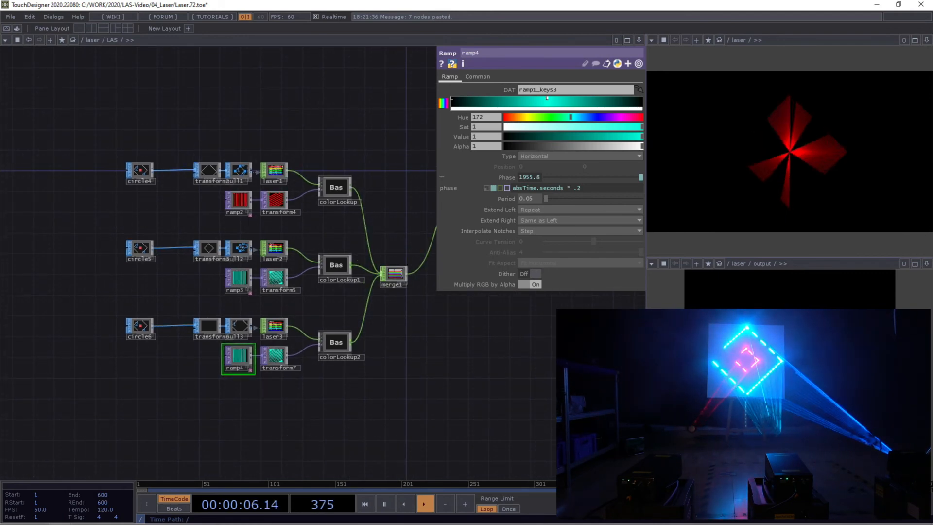
Set transform6's Scale to 1.186 on all three axes.
scroll(241, 382, "up", 5)
left_click(141, 256)
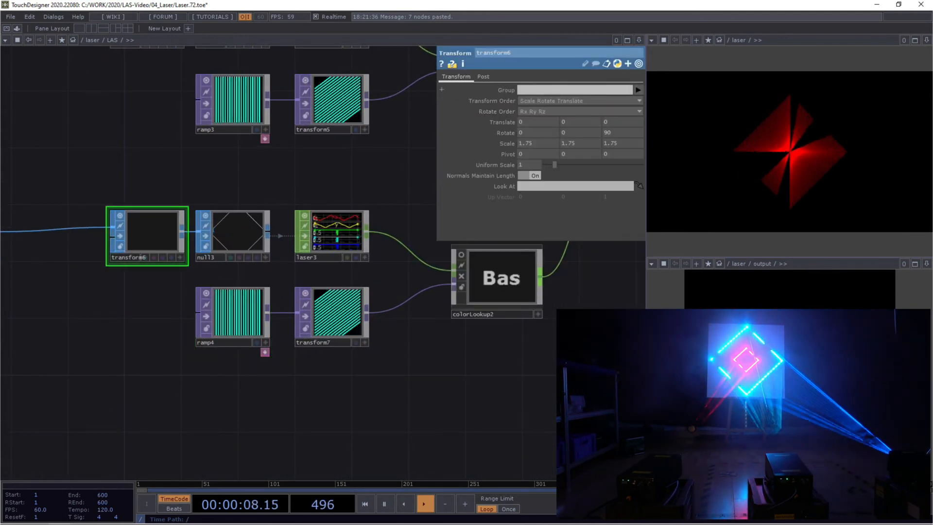
middle_click_drag(506, 144, 502, 164)
mouse_move(505, 127)
middle_mouse_down()
mouse_move(506, 141)
mouse_move(442, 143)
mouse_move(506, 142)
mouse_move(507, 129)
middle_mouse_up()
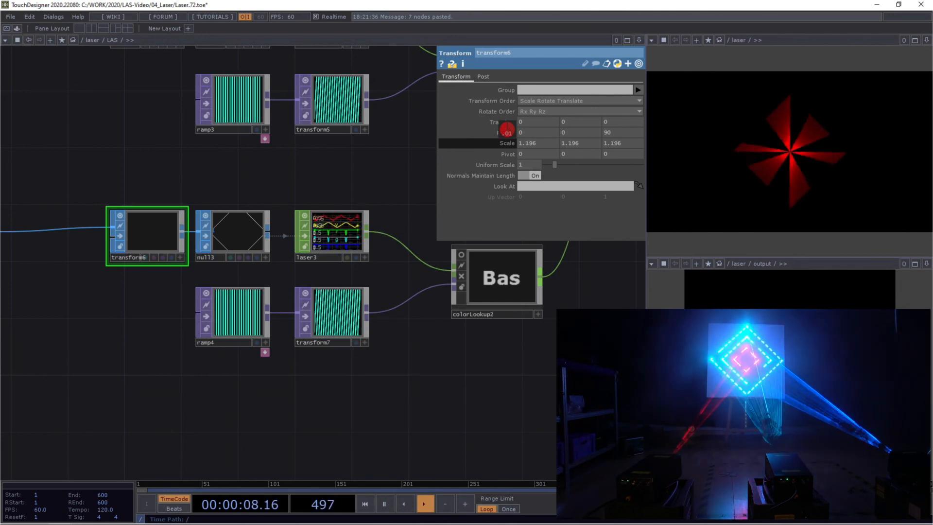
middle_click_drag(506, 129, 508, 129)
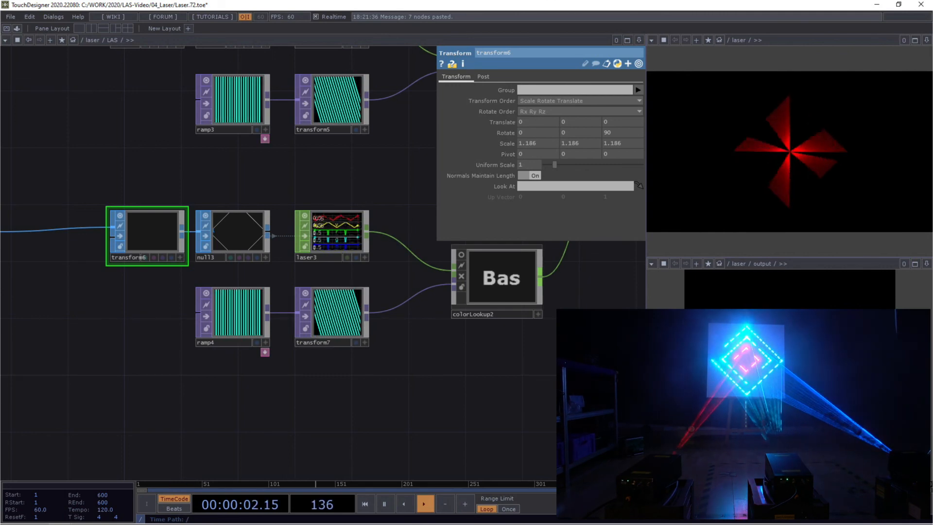
Change ramp4's color key to a pale yellow with Hue 65 and Saturation 0.27.
left_click(236, 316)
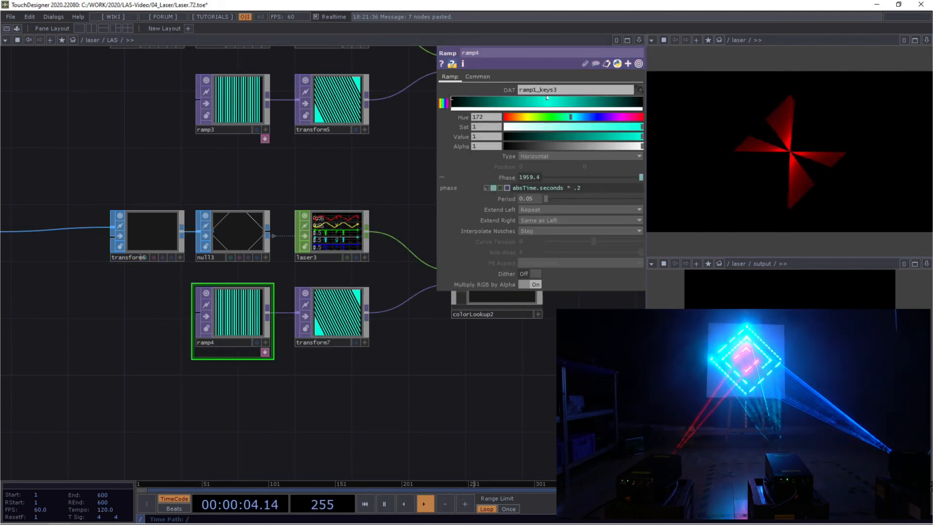
left_click(530, 117)
left_click_drag(539, 126, 542, 127)
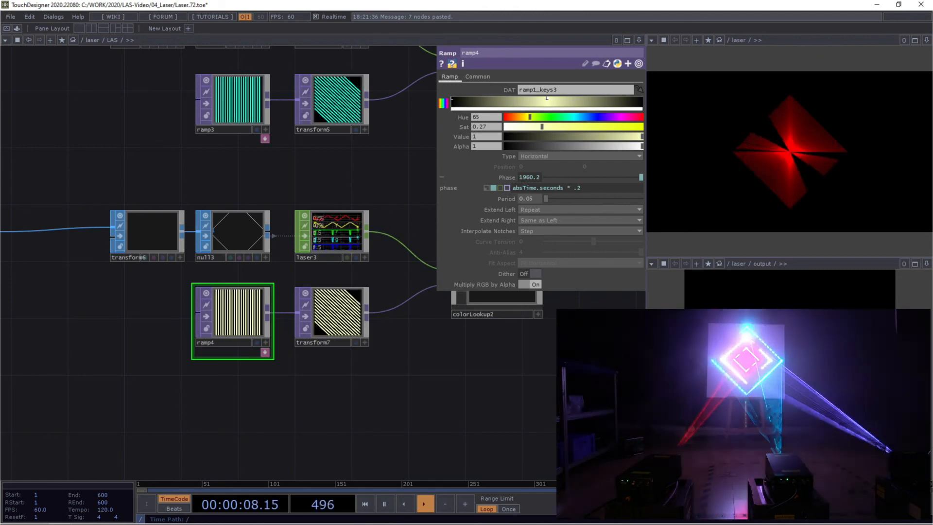